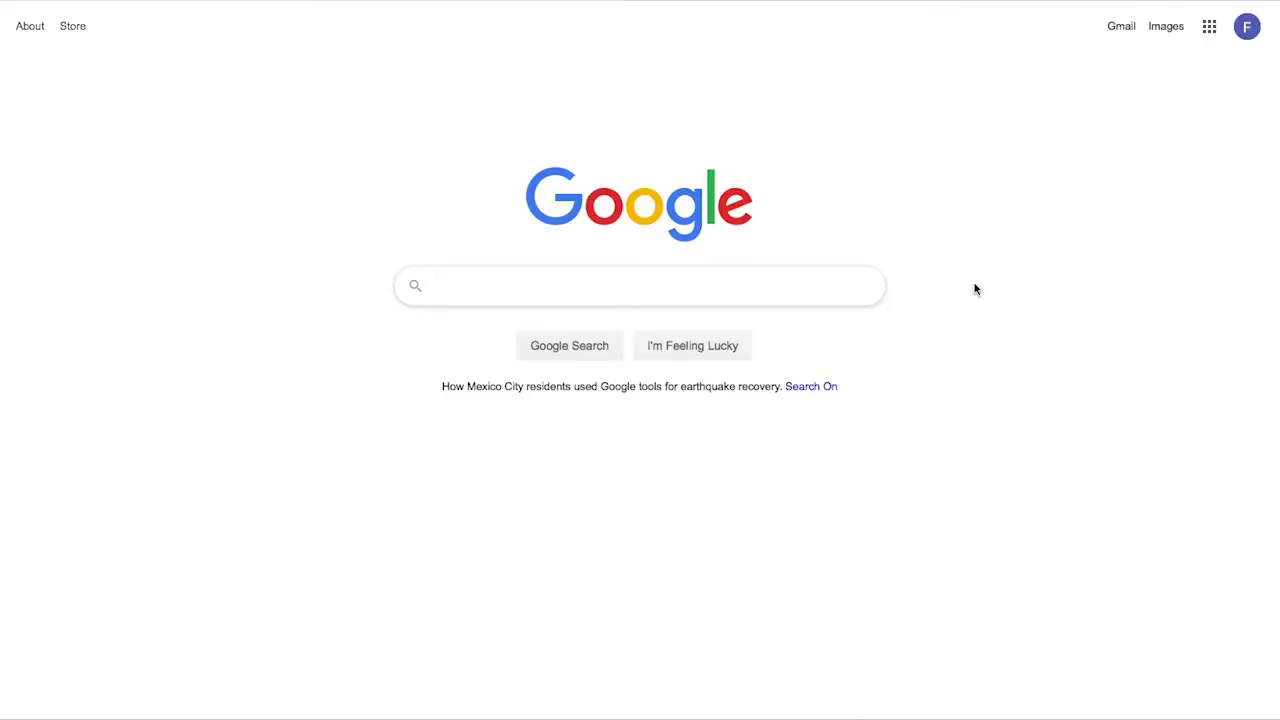
{"action": "type", "text": "w"}
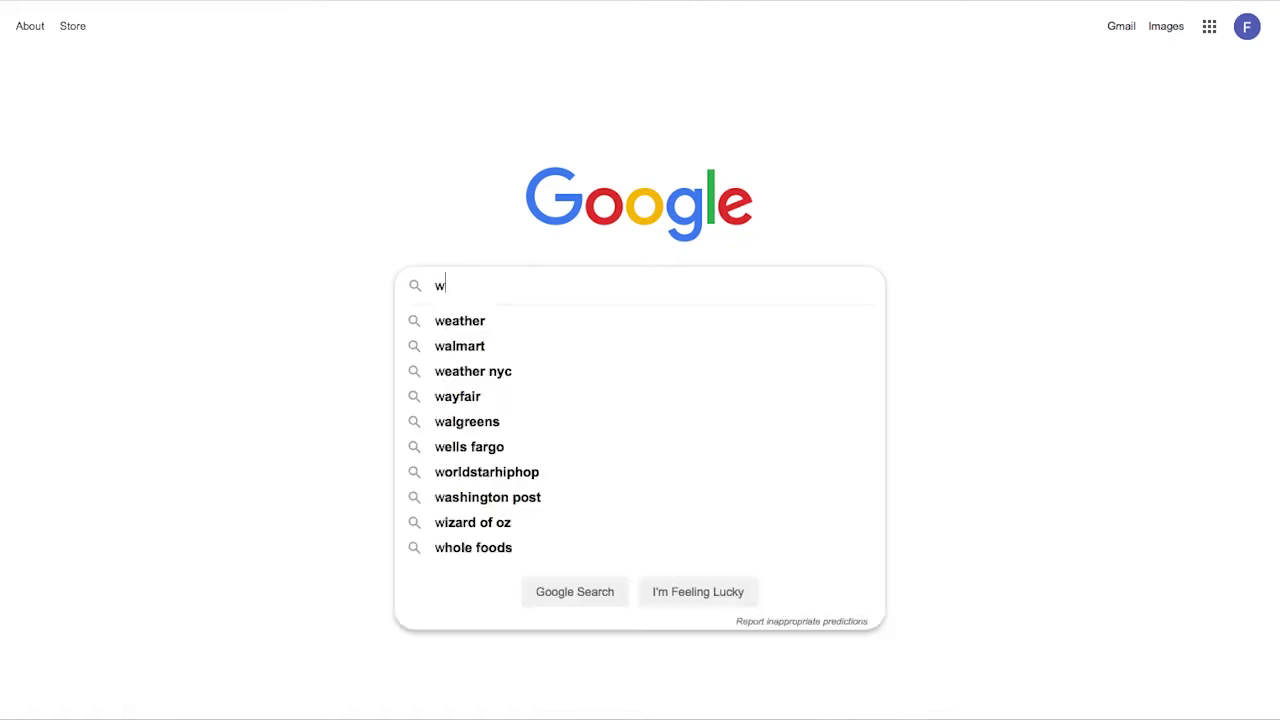
{"action": "type", "text": "ww."}
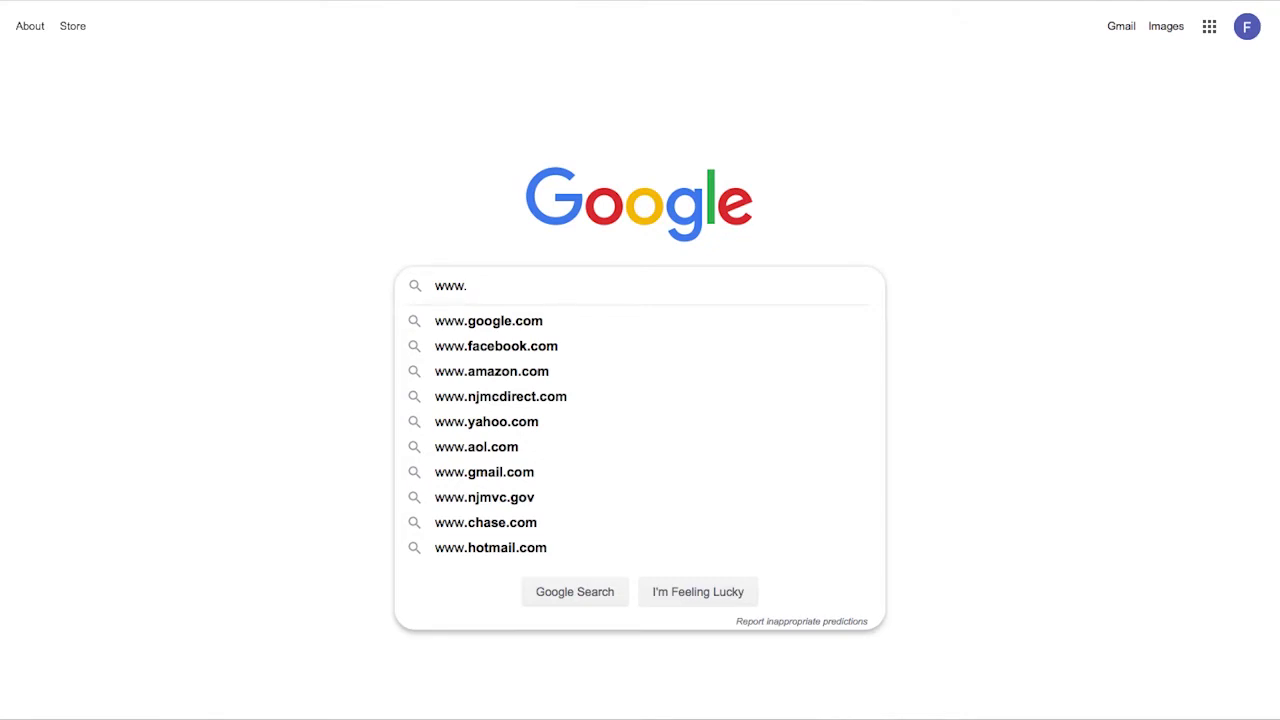
{"action": "type", "text": "familyres"}
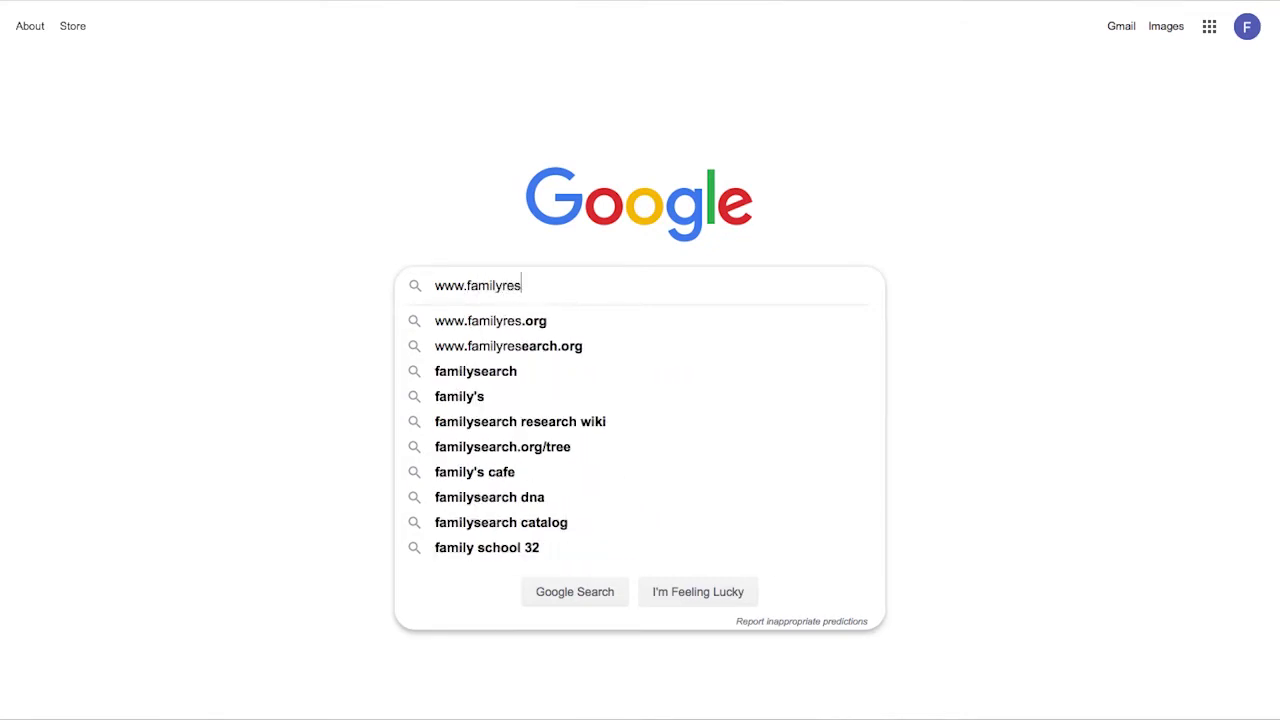
{"action": "type", "text": ".i"}
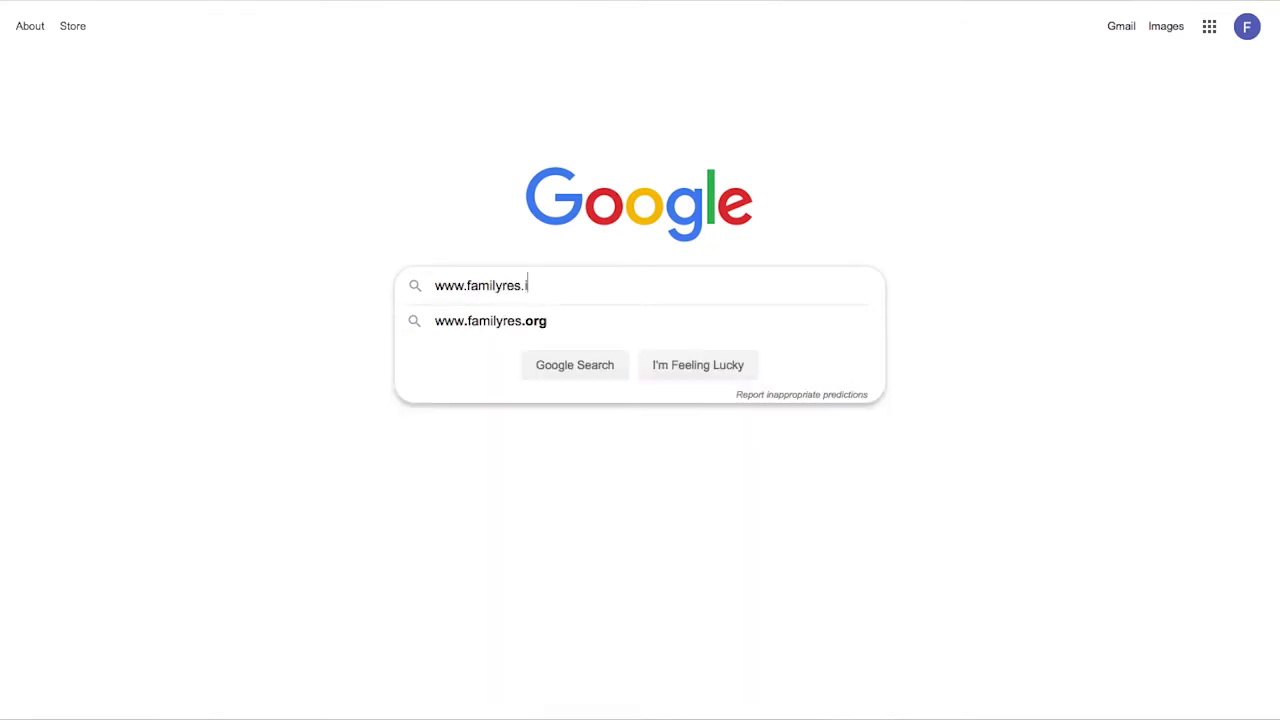
{"action": "type", "text": "cims.com"}
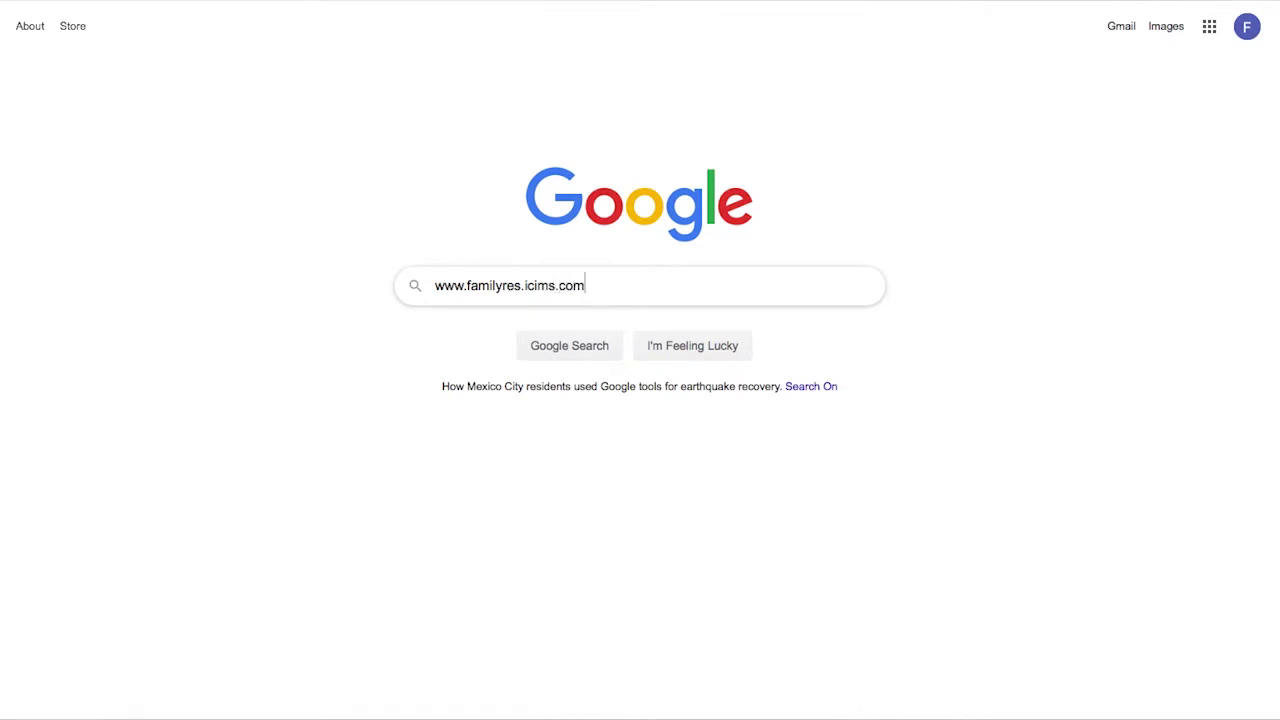
{"action": "key", "text": "Return"}
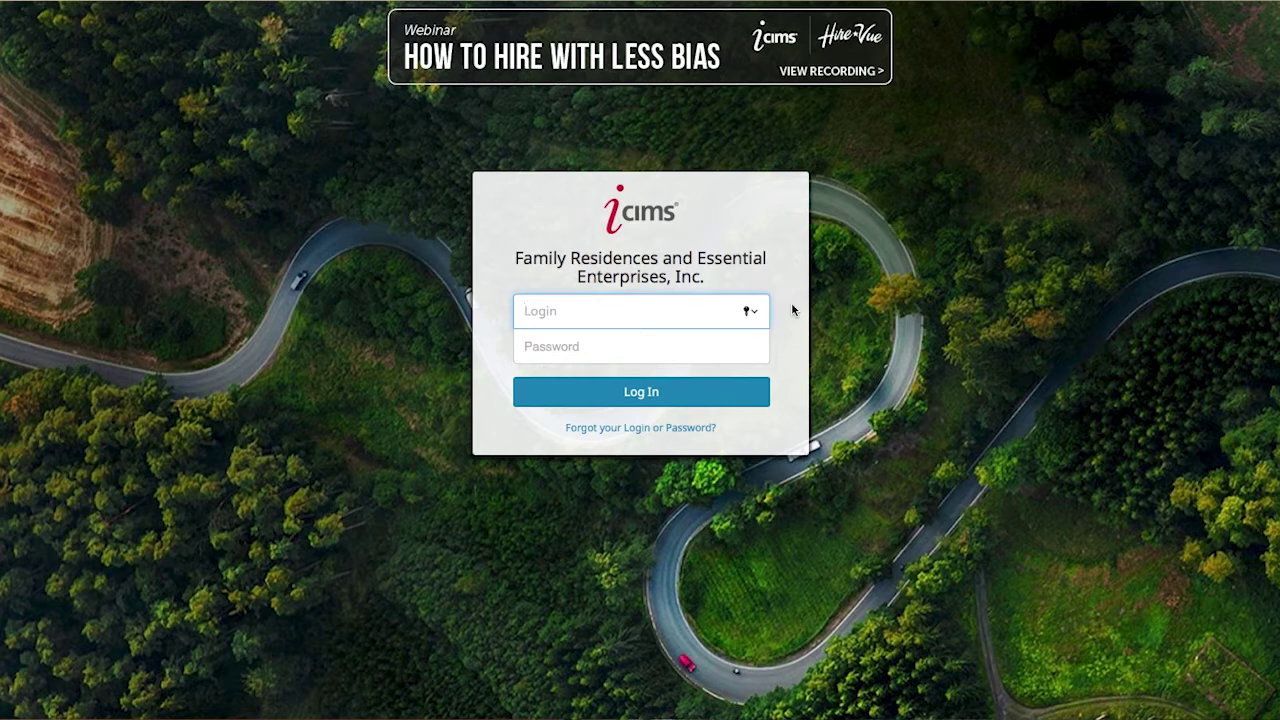
Log in with the Residential Supervisor login and the account password, and decline saving the password in the browser.
{"action": "type", "text": "ResidentialSupervisor"}
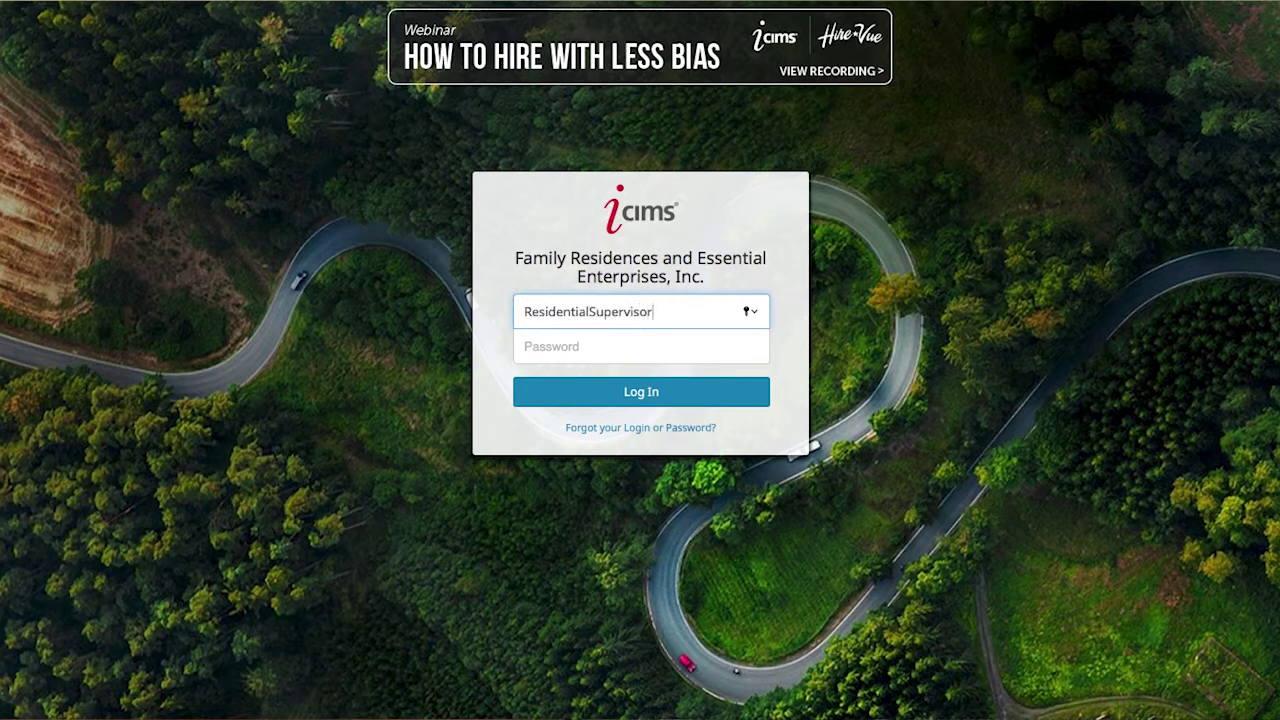
{"action": "key", "text": "Tab"}
{"action": "type", "text": "••"}
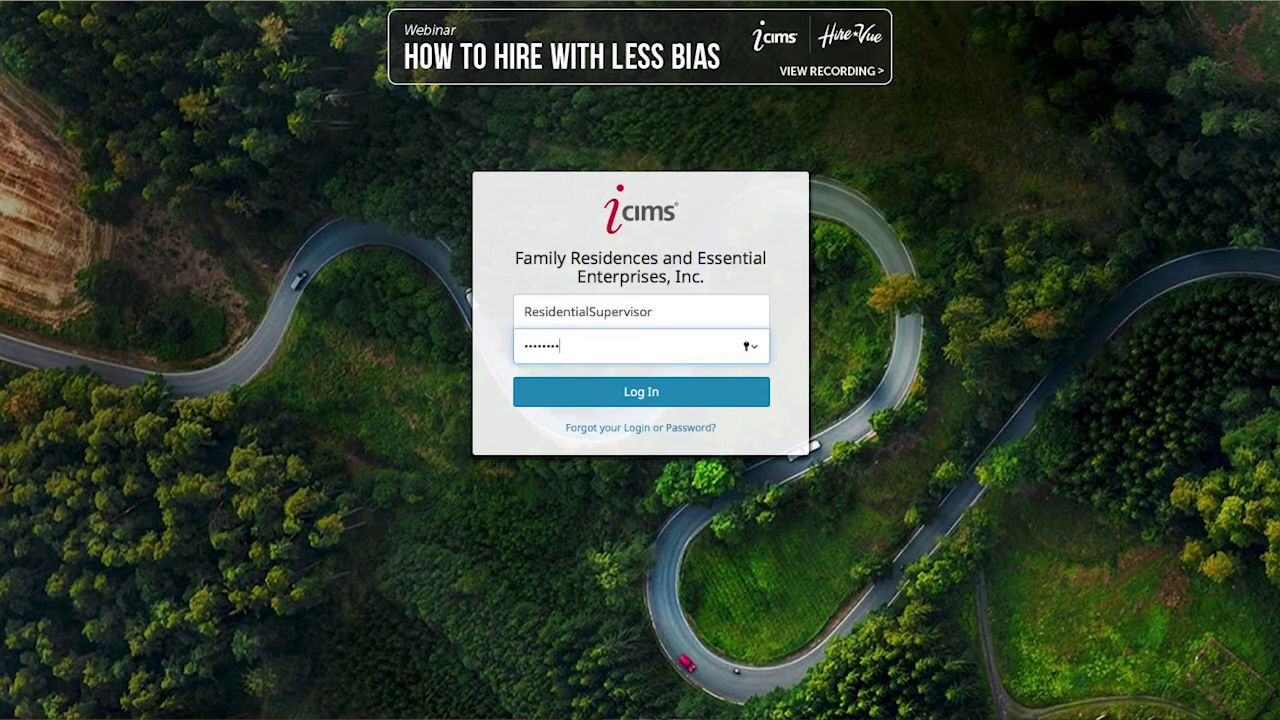
{"action": "key", "text": "Return"}
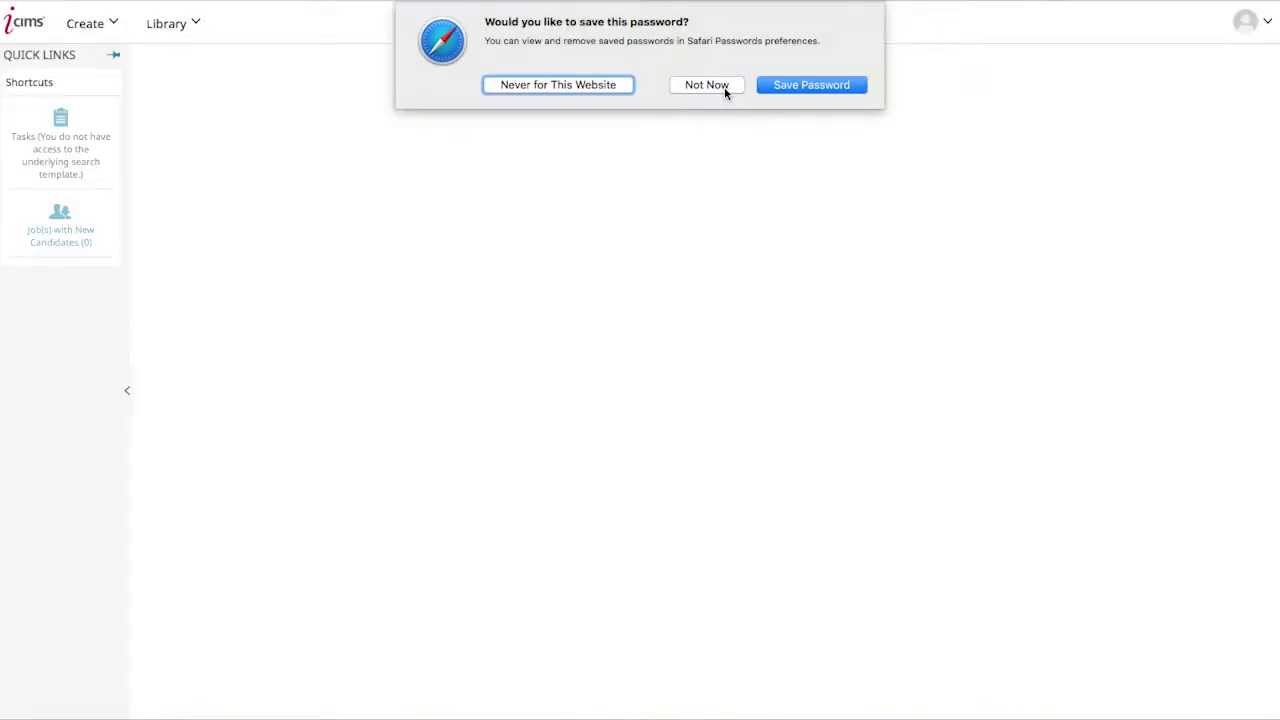
{"action": "left_click", "coordinate": [724, 87]}
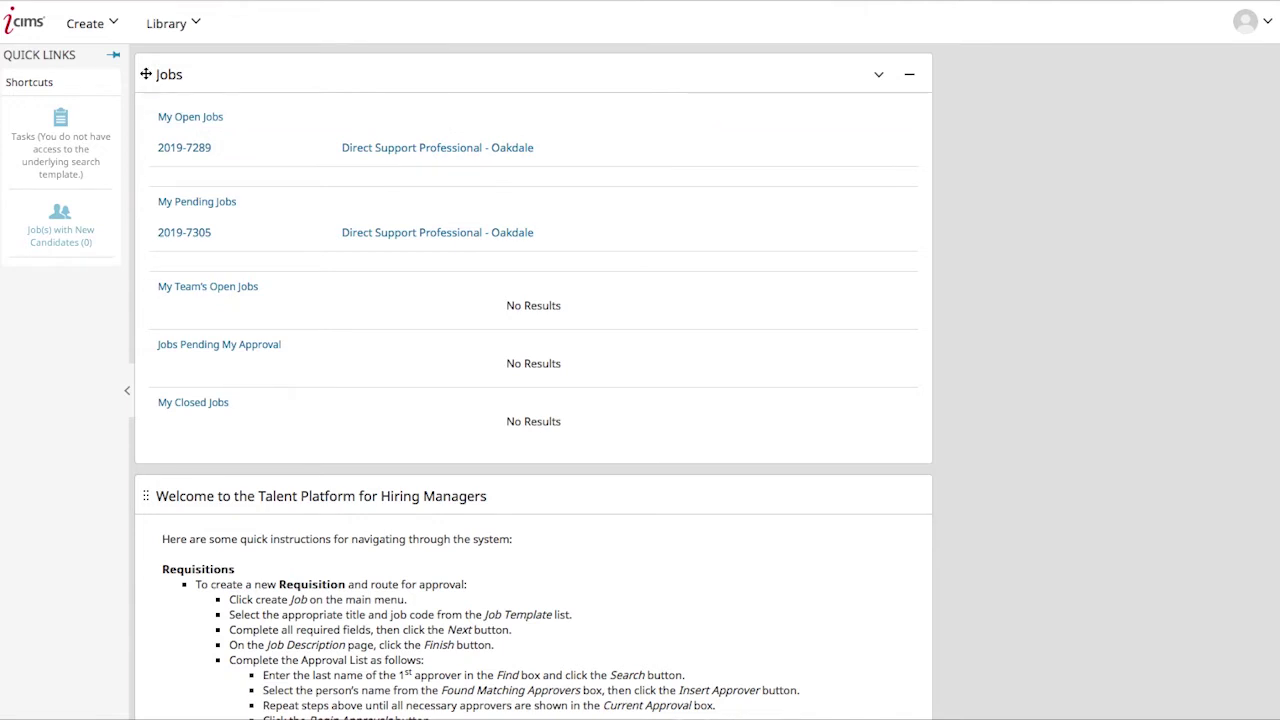
{"action": "mouse_move", "coordinate": [146, 74]}
{"action": "left_mouse_down"}
{"action": "mouse_move", "coordinate": [147, 102]}
{"action": "mouse_move", "coordinate": [430, 104]}
{"action": "mouse_move", "coordinate": [87, 92]}
{"action": "mouse_move", "coordinate": [480, 126]}
{"action": "mouse_move", "coordinate": [1006, 52]}
{"action": "mouse_move", "coordinate": [651, 86]}
{"action": "mouse_move", "coordinate": [144, 73]}
{"action": "left_mouse_up"}
{"action": "left_click_drag", "start_coordinate": [146, 74], "coordinate": [986, 77]}
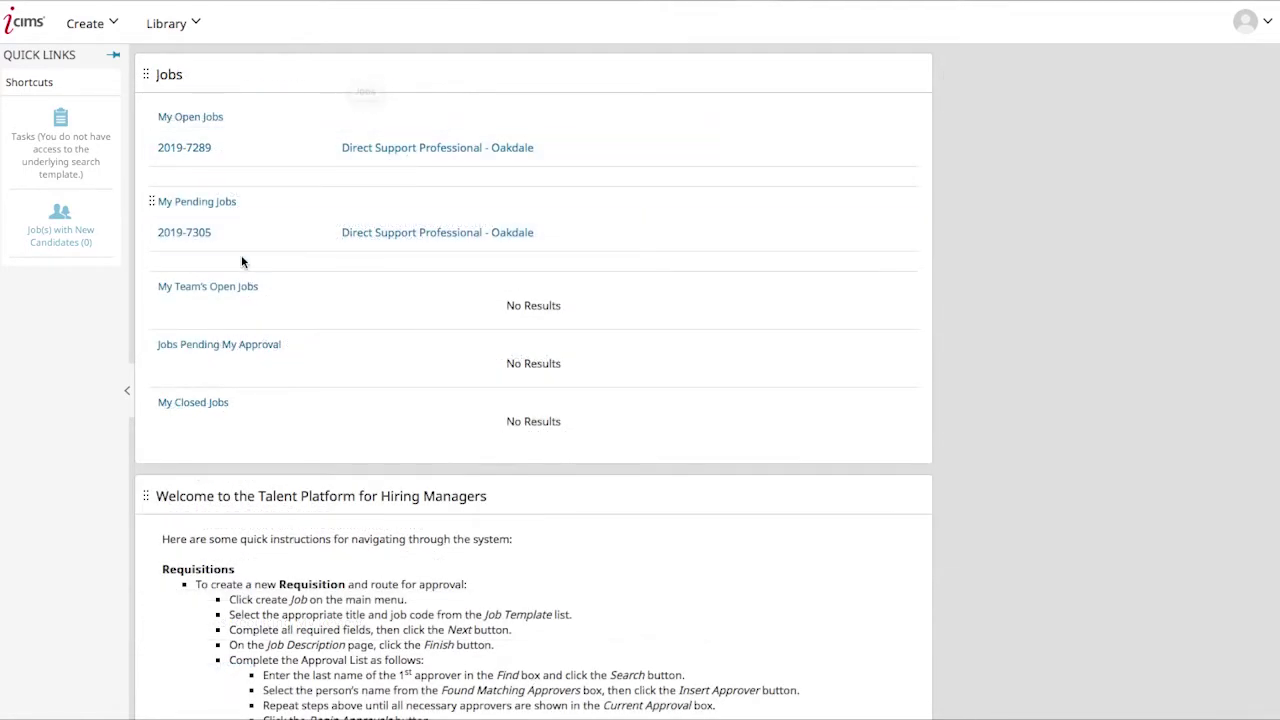
Start a new job and apply the job template "Direct Support Professional - Insert Shift - Insert Program Title".
{"action": "left_click", "coordinate": [112, 27]}
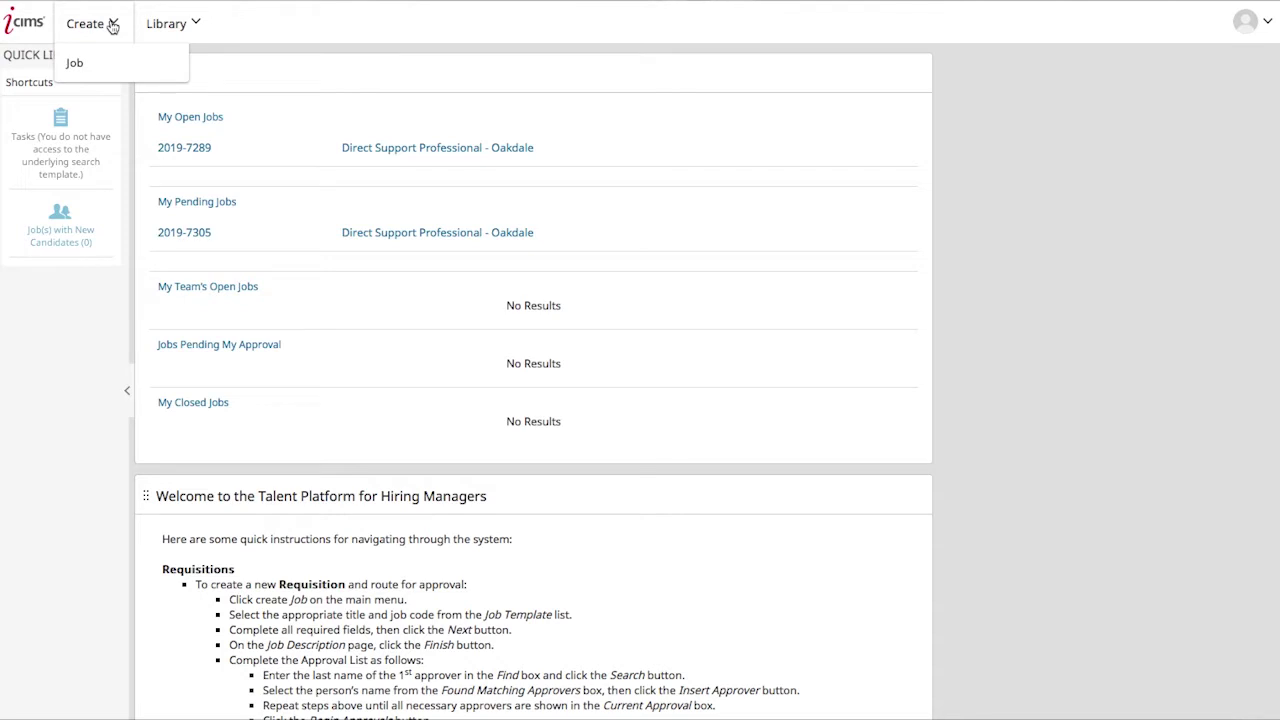
{"action": "left_click", "coordinate": [138, 66]}
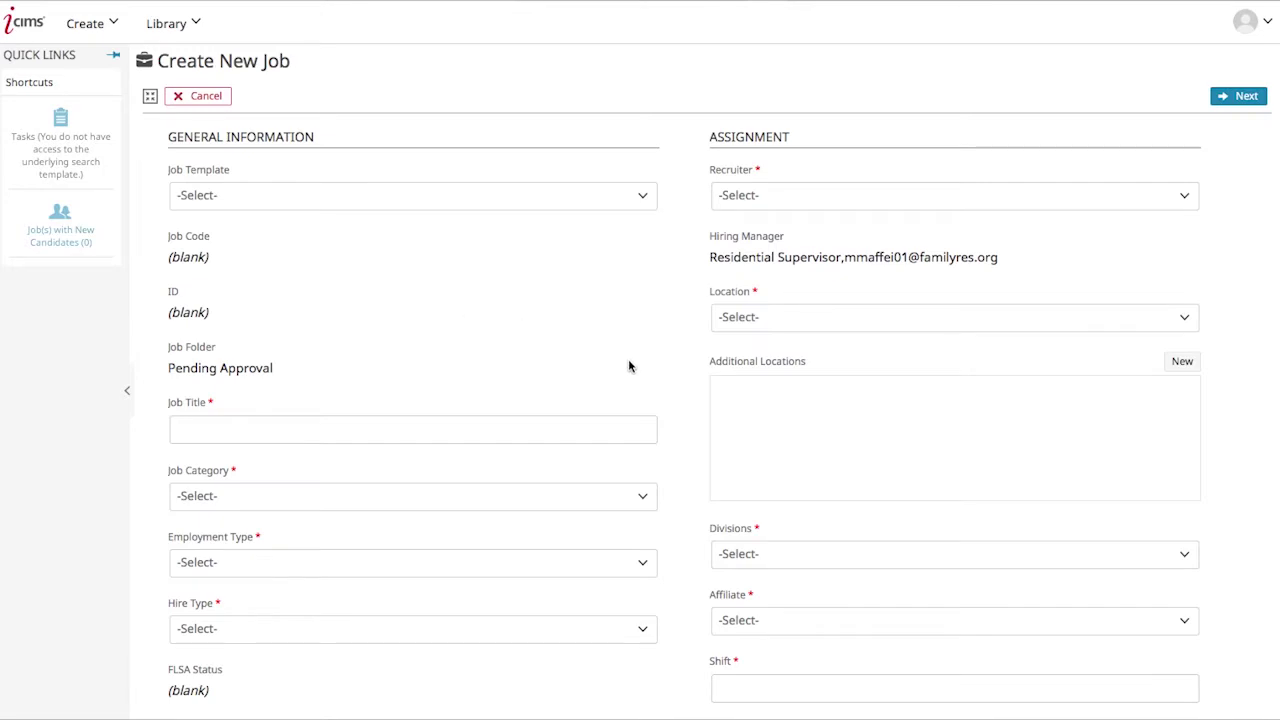
{"action": "scroll", "coordinate": [680, 413], "scroll_direction": "down", "scroll_amount": 4}
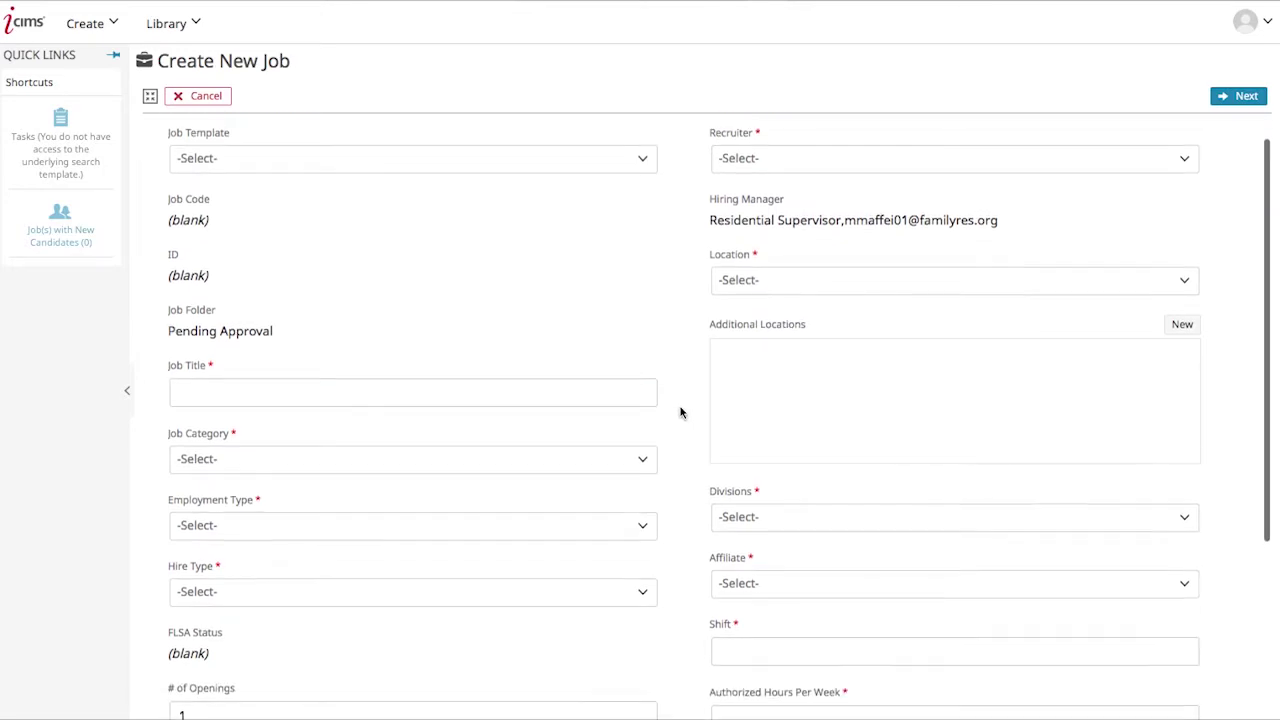
{"action": "scroll", "coordinate": [680, 413], "scroll_direction": "down", "scroll_amount": 2}
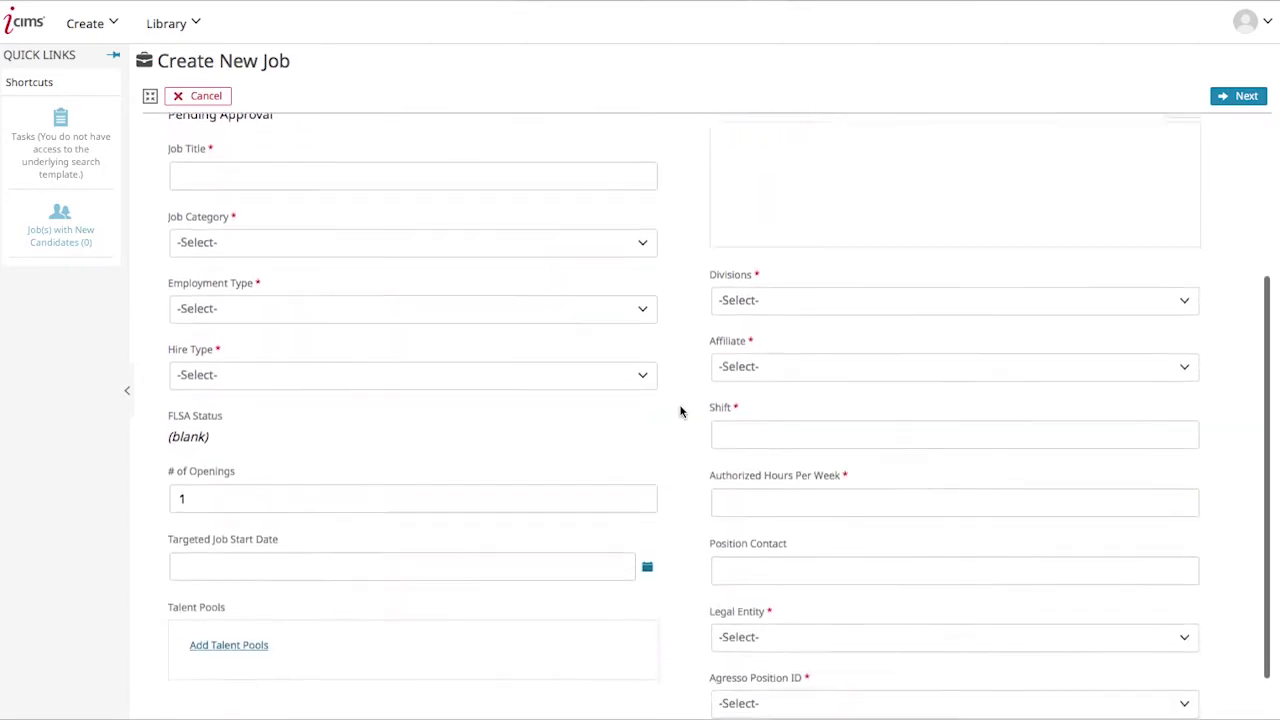
{"action": "scroll", "coordinate": [680, 413], "scroll_direction": "up", "scroll_amount": 3}
{"action": "scroll", "coordinate": [680, 411], "scroll_direction": "up", "scroll_amount": 3}
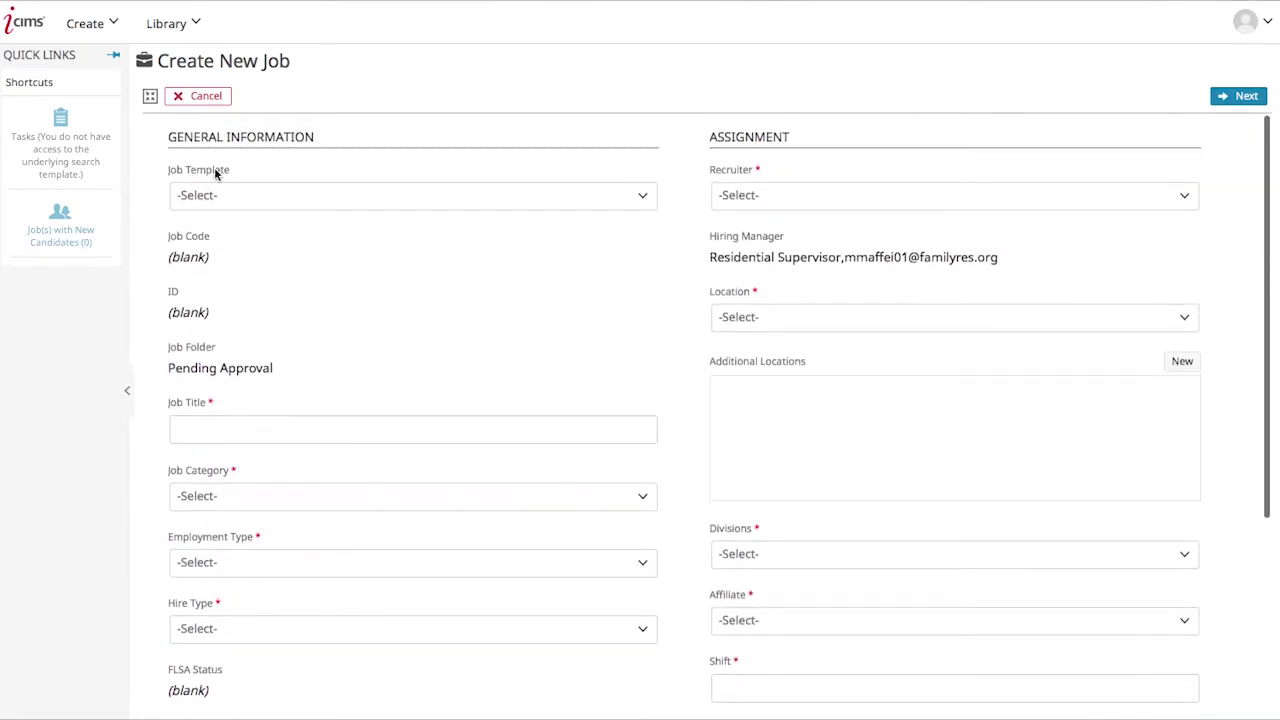
{"action": "left_click", "coordinate": [250, 198]}
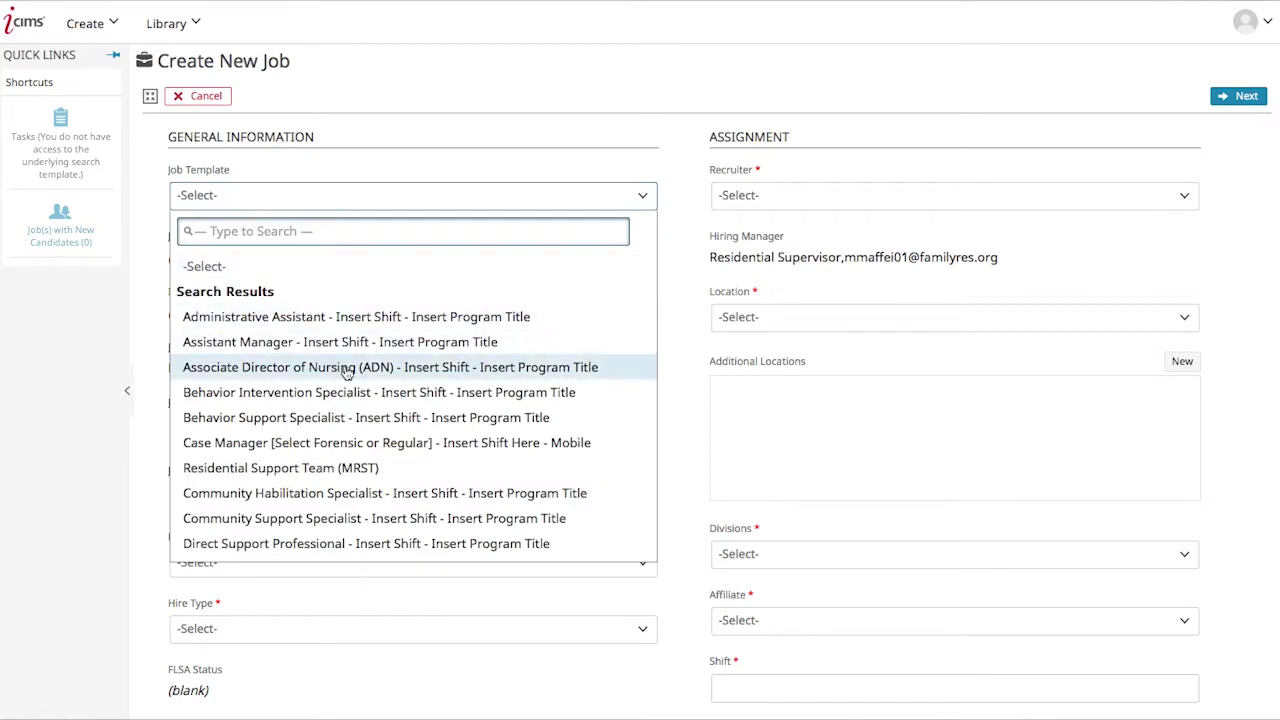
{"action": "scroll", "coordinate": [415, 430], "scroll_direction": "down", "scroll_amount": 3}
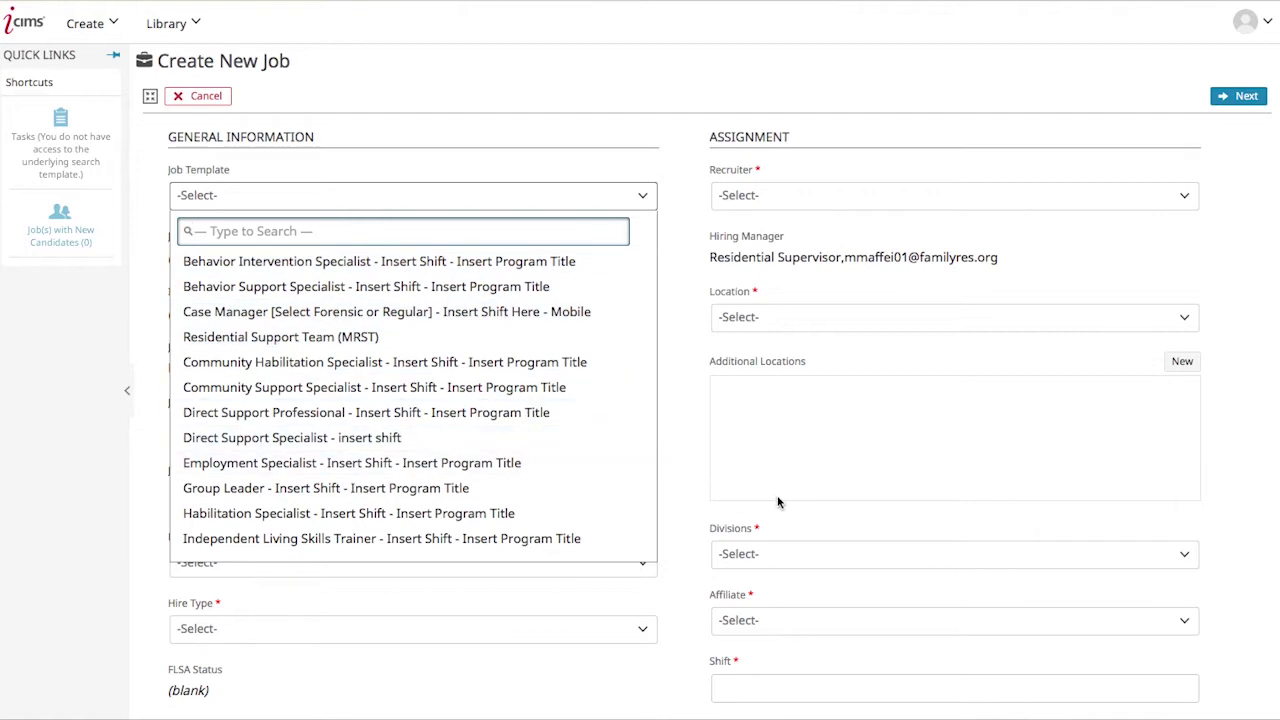
{"action": "left_click", "coordinate": [478, 416]}
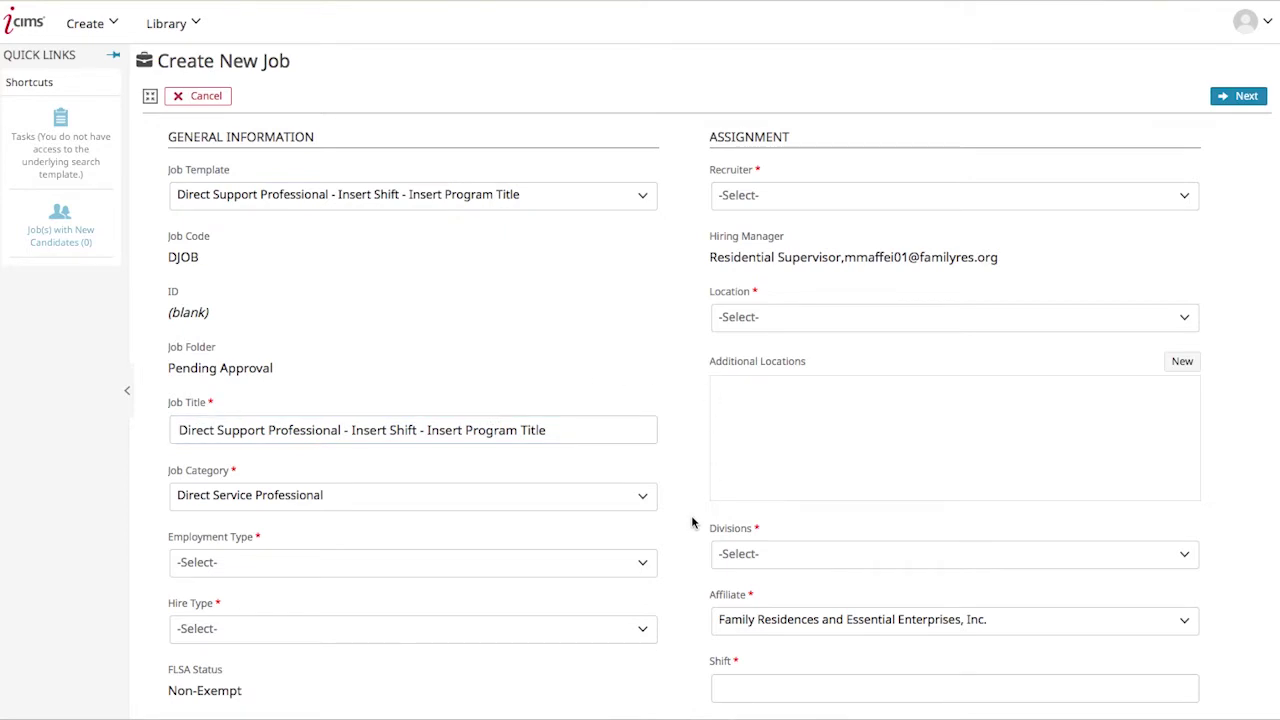
Remove the "Insert Shift" placeholder from the job title, leaving "Direct Support Professional - Insert Program Title".
{"action": "scroll", "coordinate": [691, 520], "scroll_direction": "down", "scroll_amount": 1}
{"action": "scroll", "coordinate": [691, 520], "scroll_direction": "down", "scroll_amount": 1}
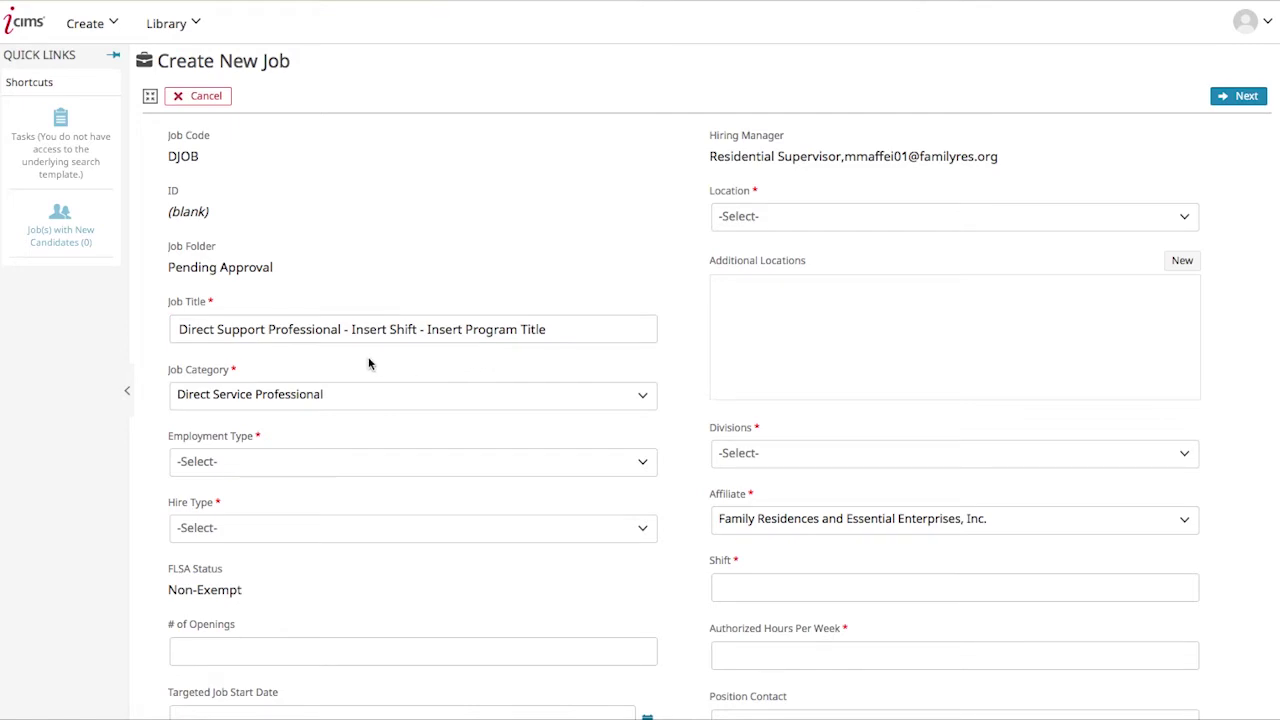
{"action": "left_click", "coordinate": [424, 329]}
{"action": "key", "text": "BackSpace"}
{"action": "key", "text": "BackSpace"}
{"action": "key", "text": "BackSpace"}
{"action": "key", "text": "BackSpace"}
{"action": "key", "text": "BackSpace"}
{"action": "key", "text": "BackSpace"}
{"action": "key", "text": "BackSpace"}
{"action": "key", "text": "BackSpace"}
{"action": "key", "text": "BackSpace"}
{"action": "key", "text": "BackSpace"}
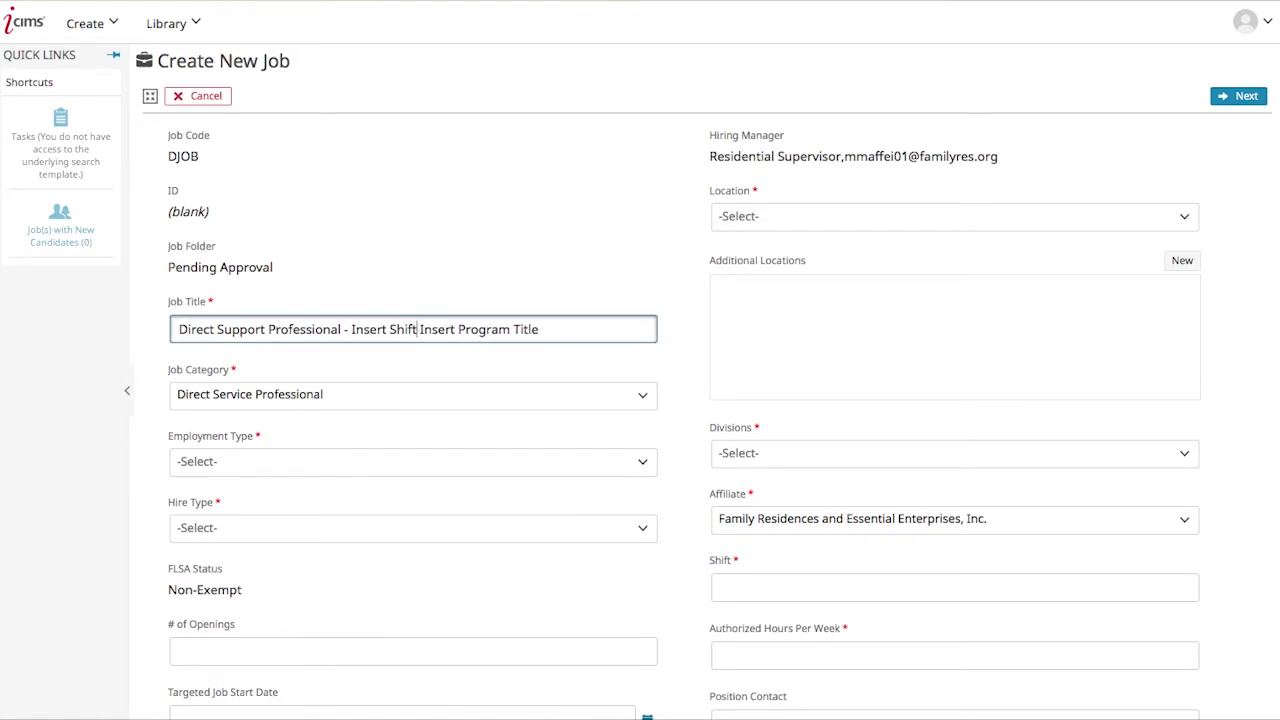
{"action": "key", "text": "BackSpace"}
{"action": "key", "text": "BackSpace"}
{"action": "key", "text": "BackSpace"}
{"action": "key", "text": "BackSpace"}
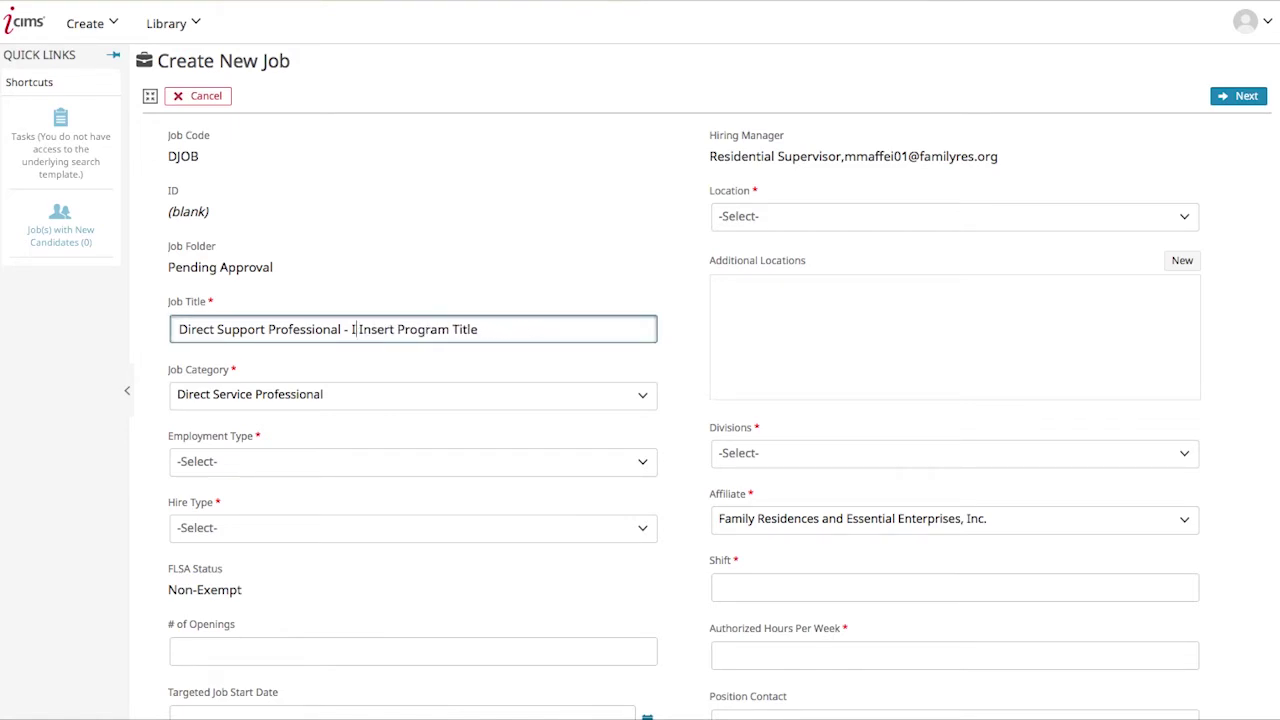
{"action": "left_click", "coordinate": [451, 360]}
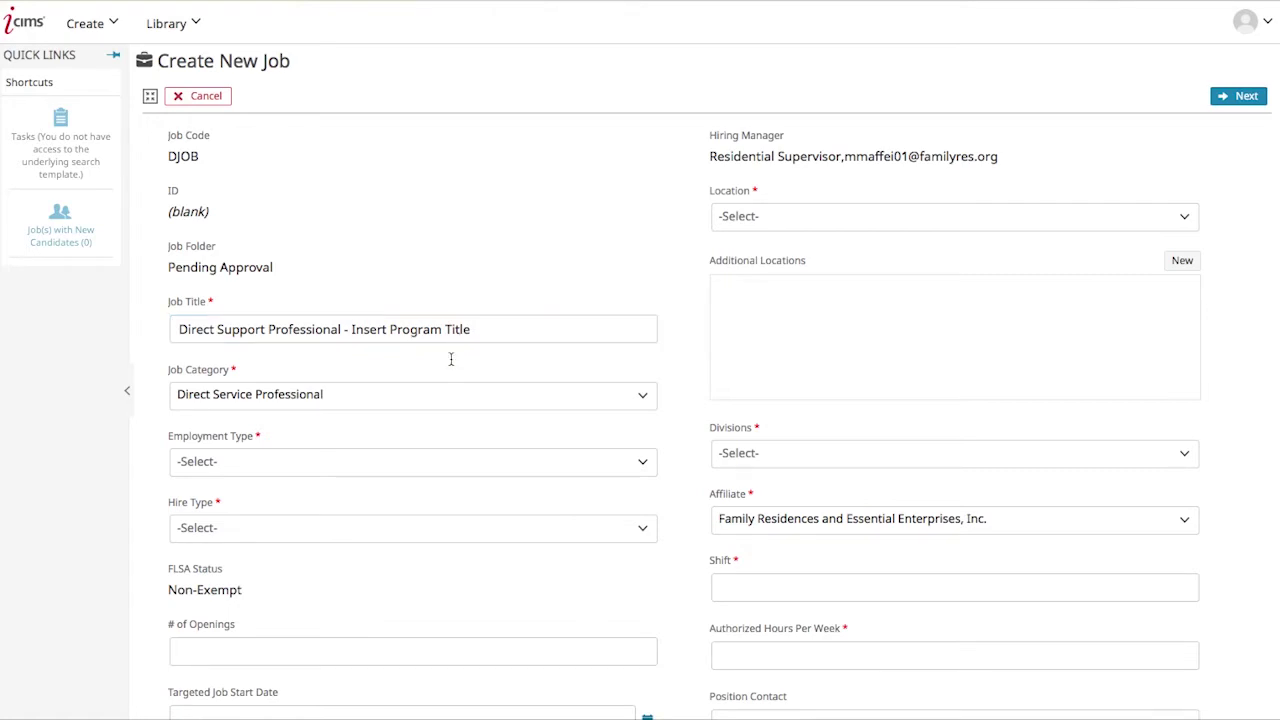
Replace the "Insert Program Title" placeholder in the job title with "Oakdale".
{"action": "left_click_drag", "start_coordinate": [471, 331], "coordinate": [351, 333]}
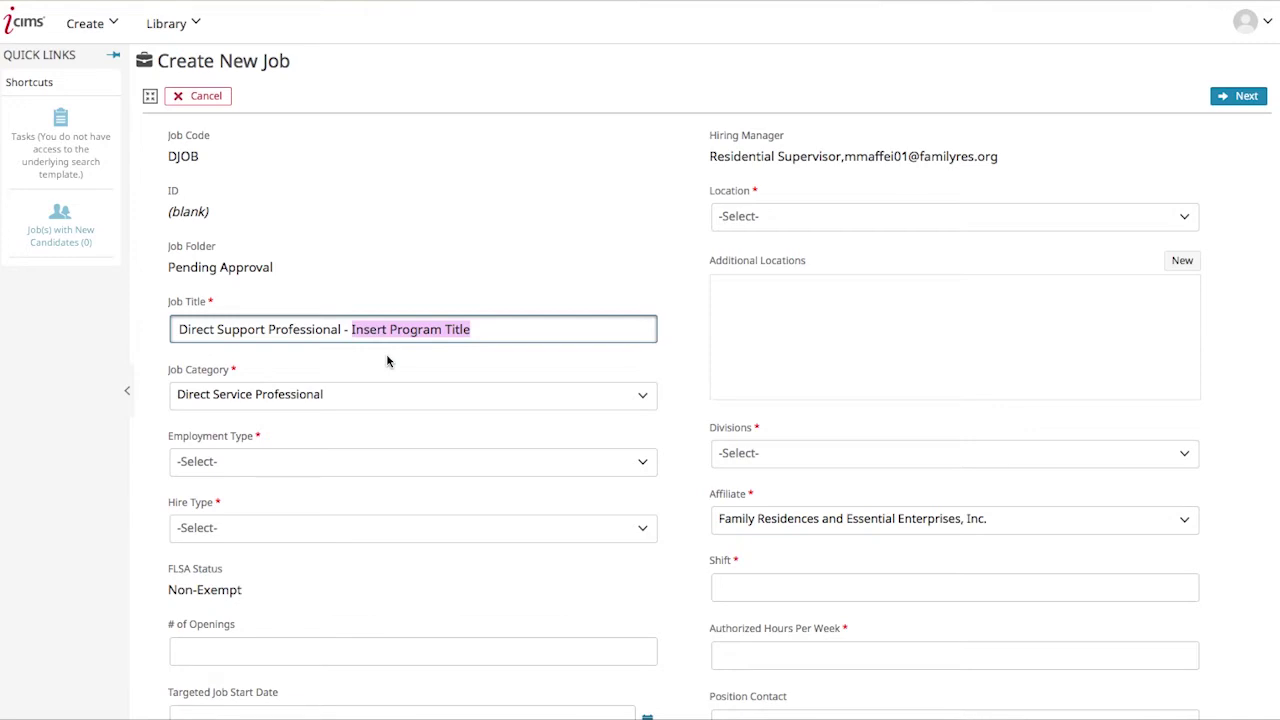
{"action": "type", "text": "Oakdale"}
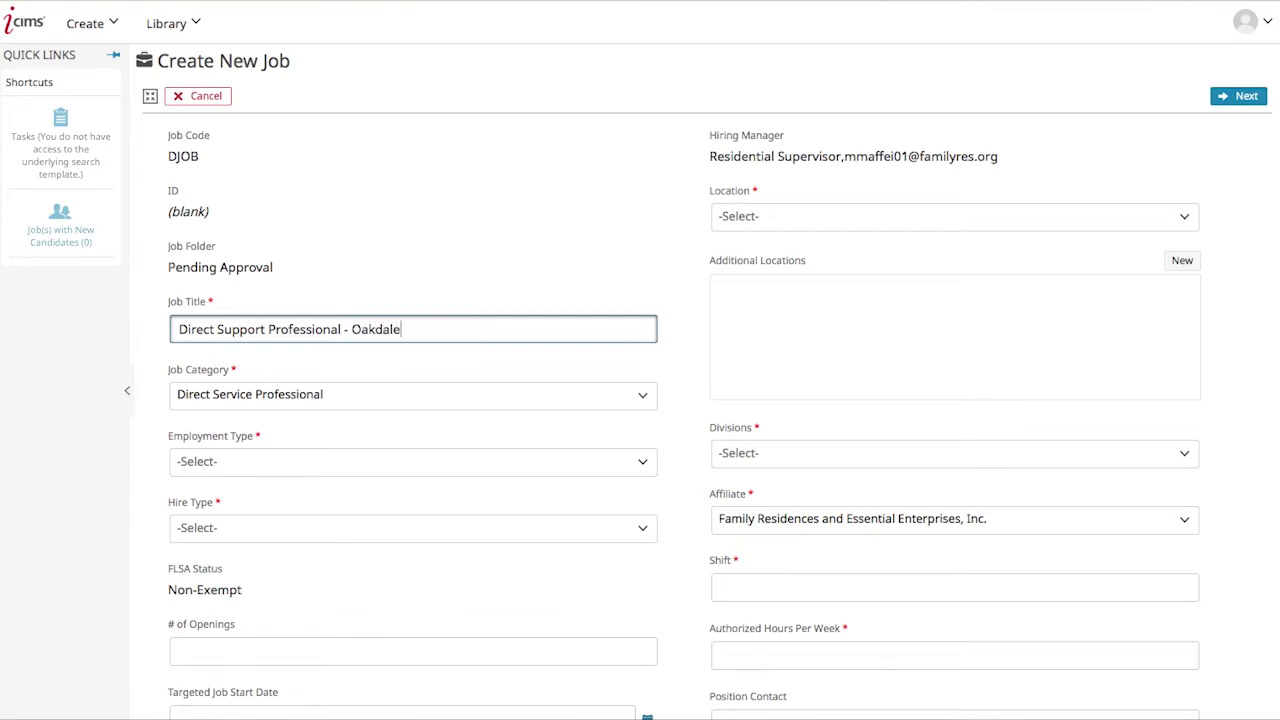
{"action": "left_click", "coordinate": [345, 361]}
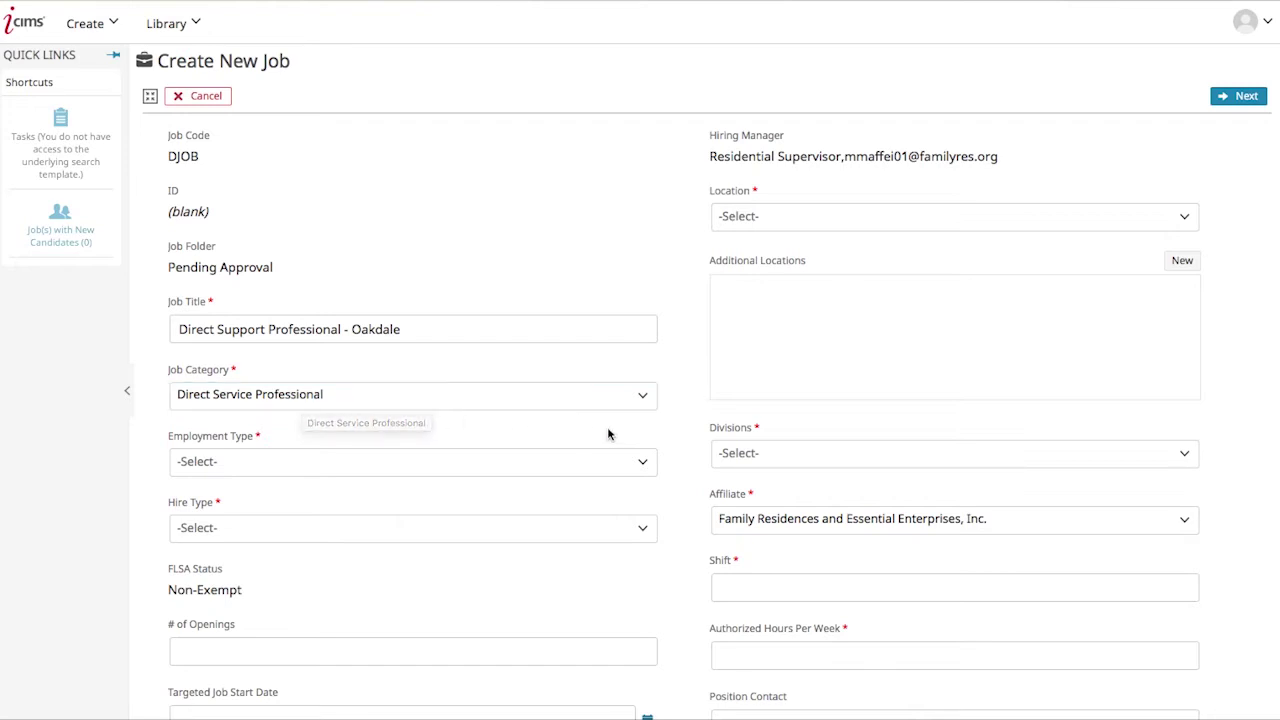
Set the employment type to Full-Time and the hire type to Replacement.
{"action": "scroll", "coordinate": [677, 432], "scroll_direction": "down", "scroll_amount": 2}
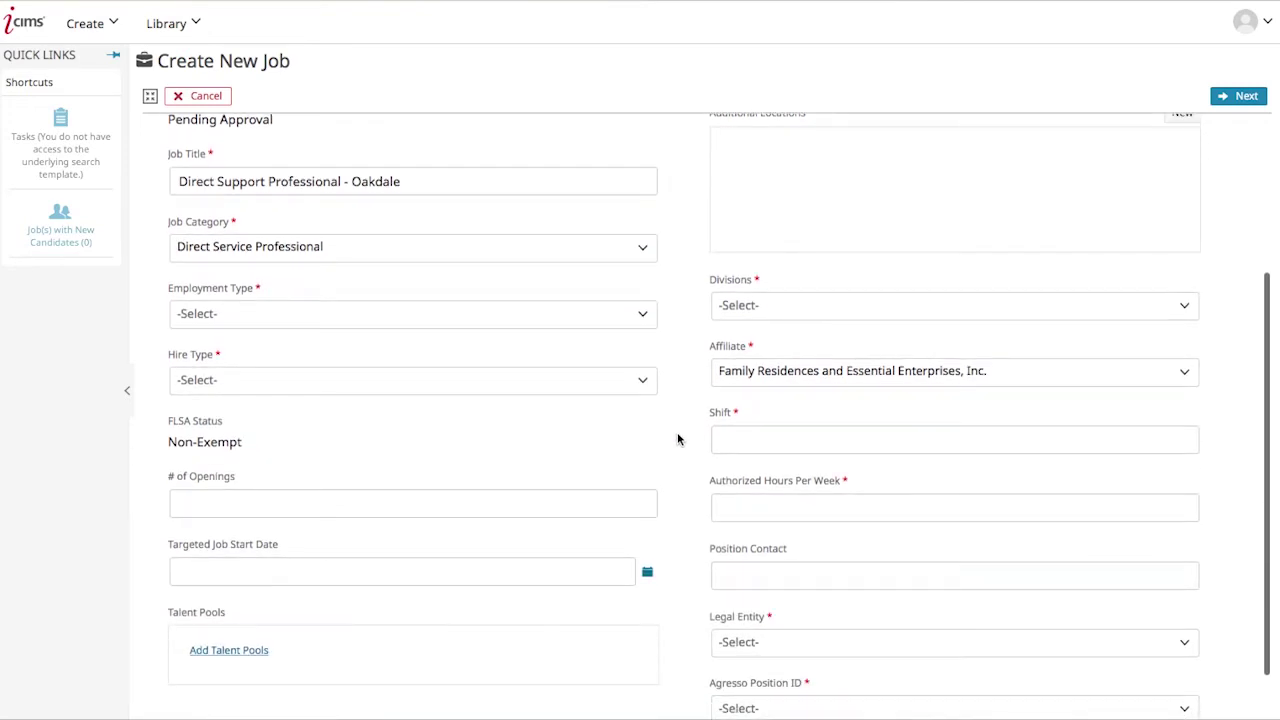
{"action": "left_click", "coordinate": [298, 322]}
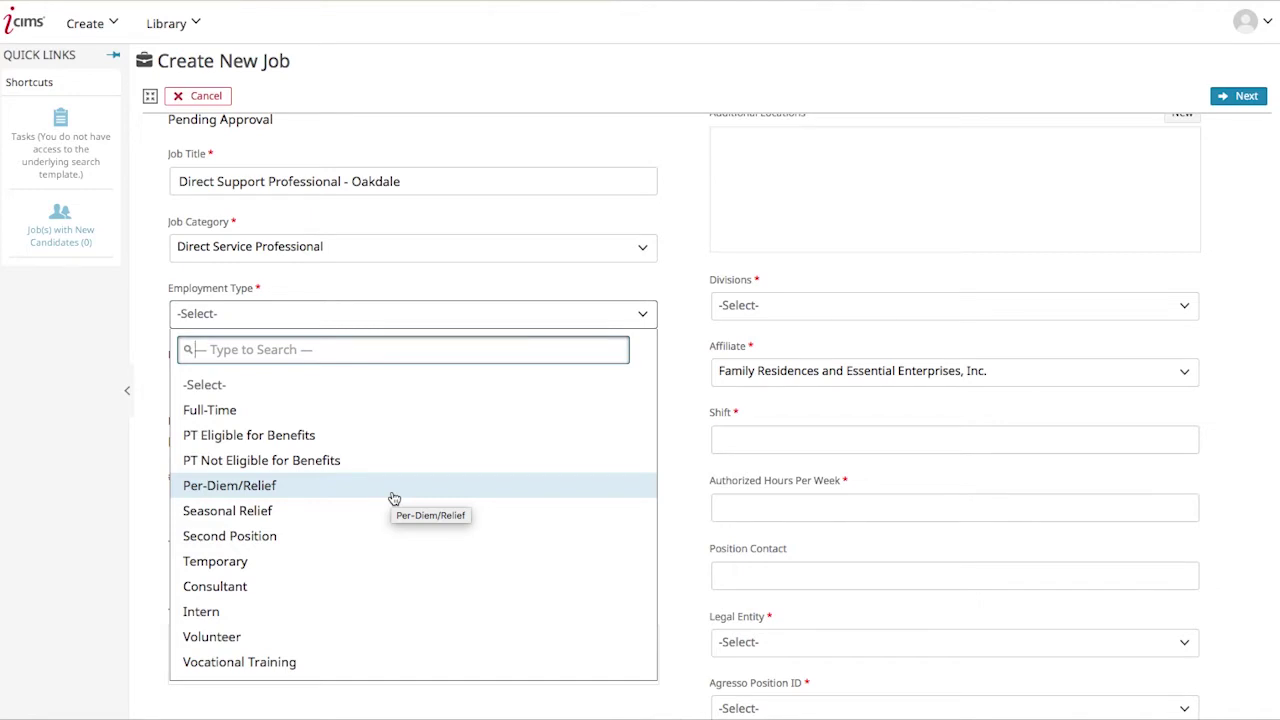
{"action": "left_click", "coordinate": [213, 414]}
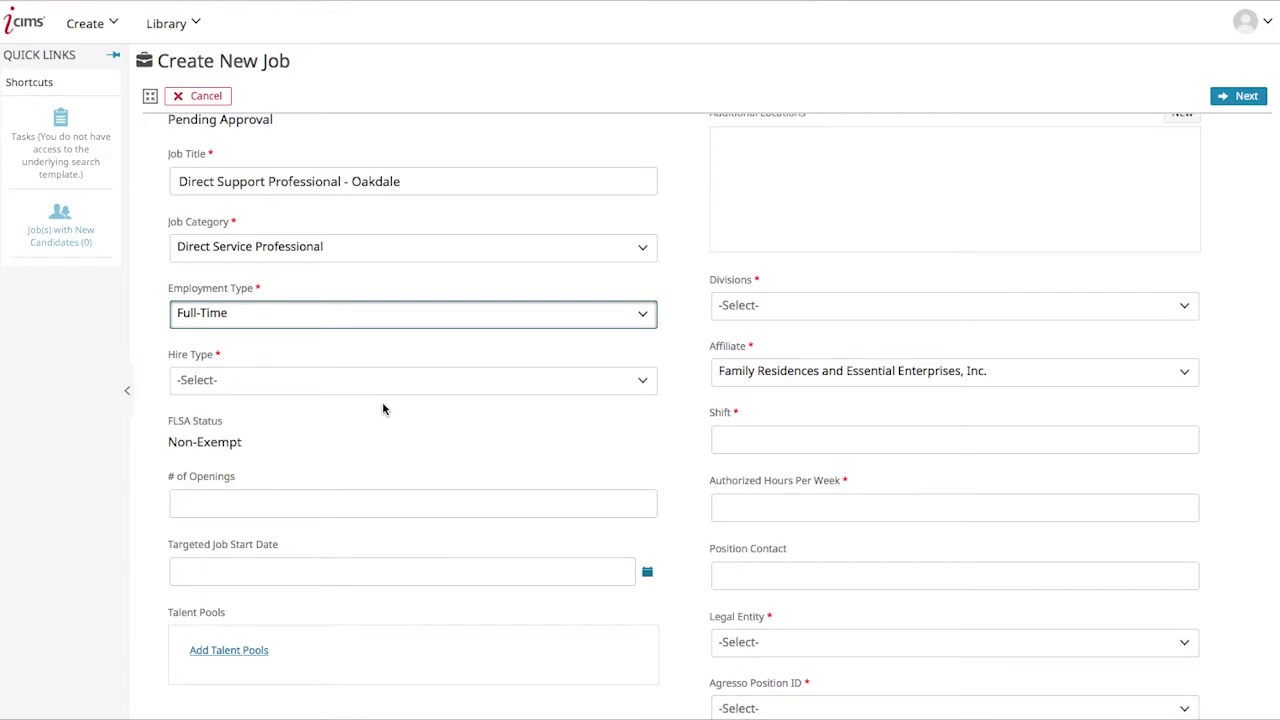
{"action": "left_click", "coordinate": [247, 378]}
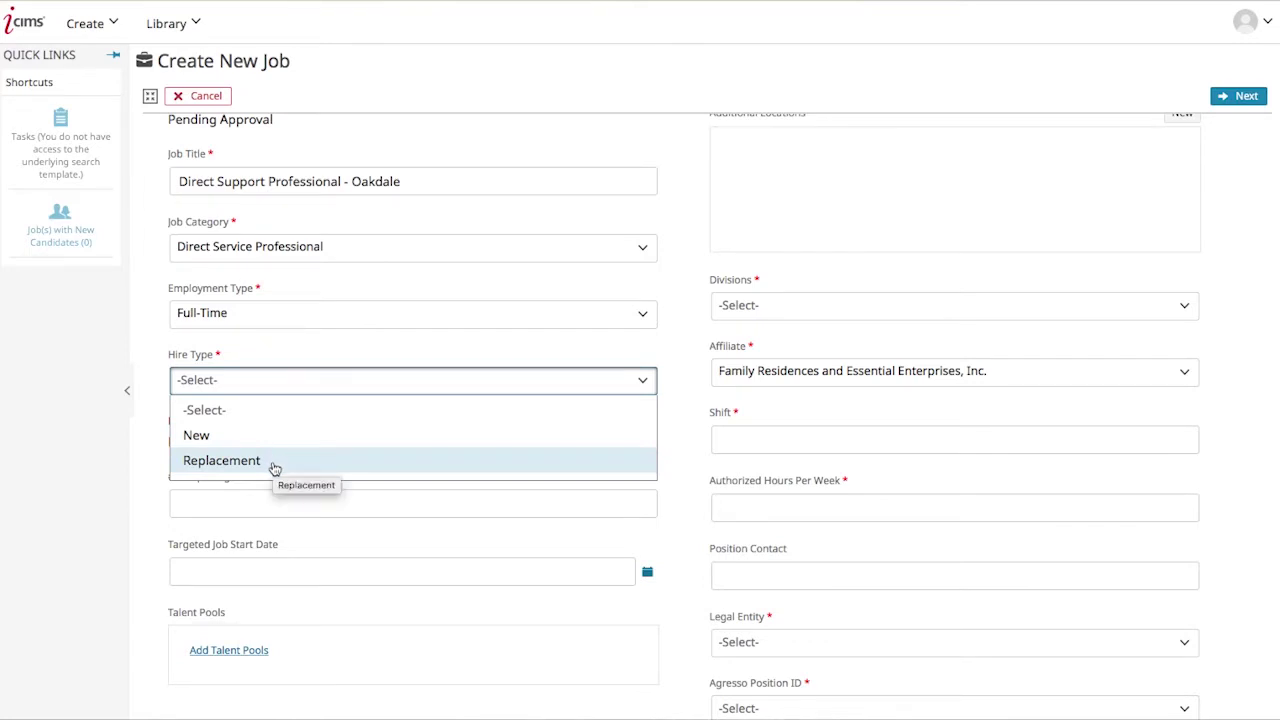
{"action": "left_click", "coordinate": [273, 462]}
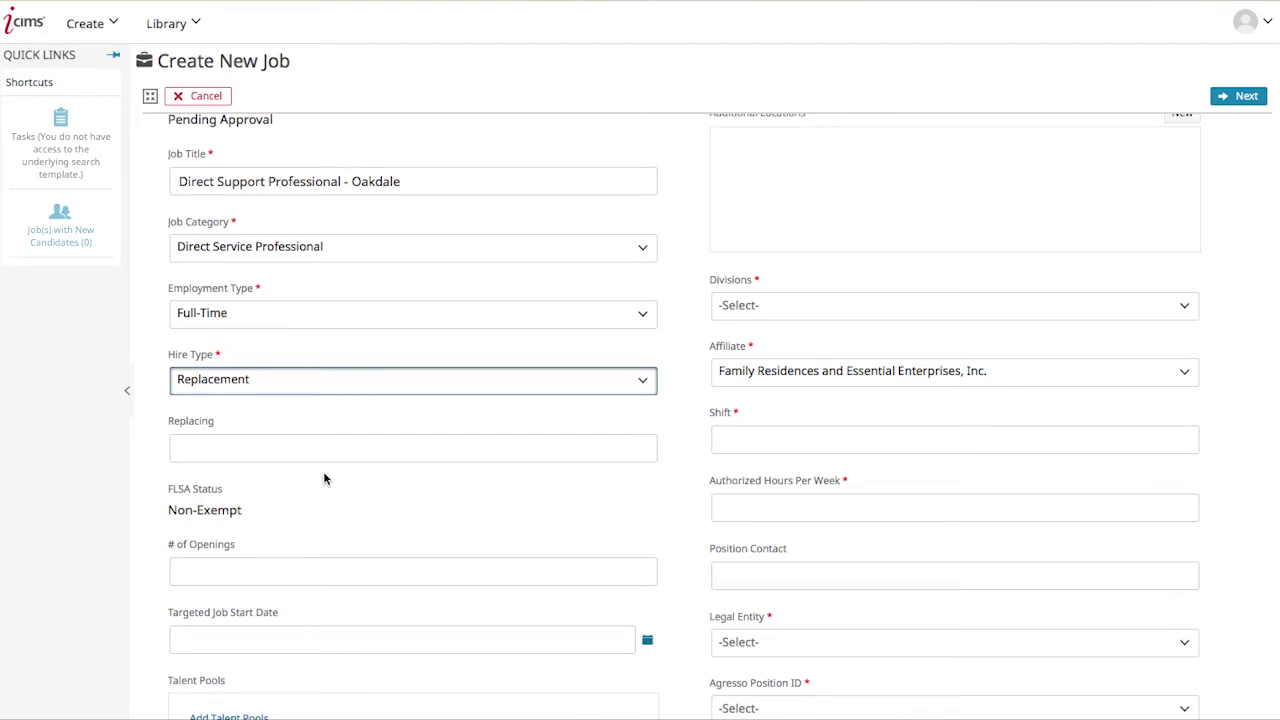
Leave the Replacing field blank and set the number of openings to 1.
{"action": "left_click", "coordinate": [285, 450]}
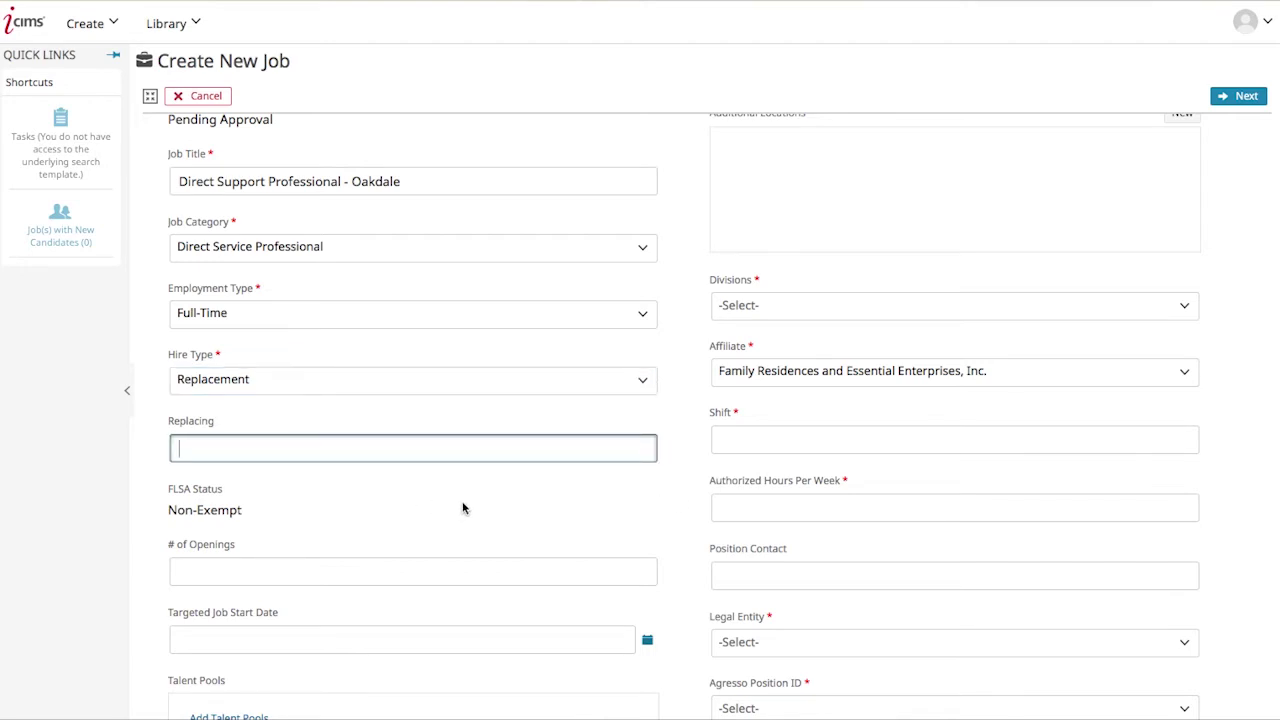
{"action": "scroll", "coordinate": [642, 514], "scroll_direction": "down", "scroll_amount": 2}
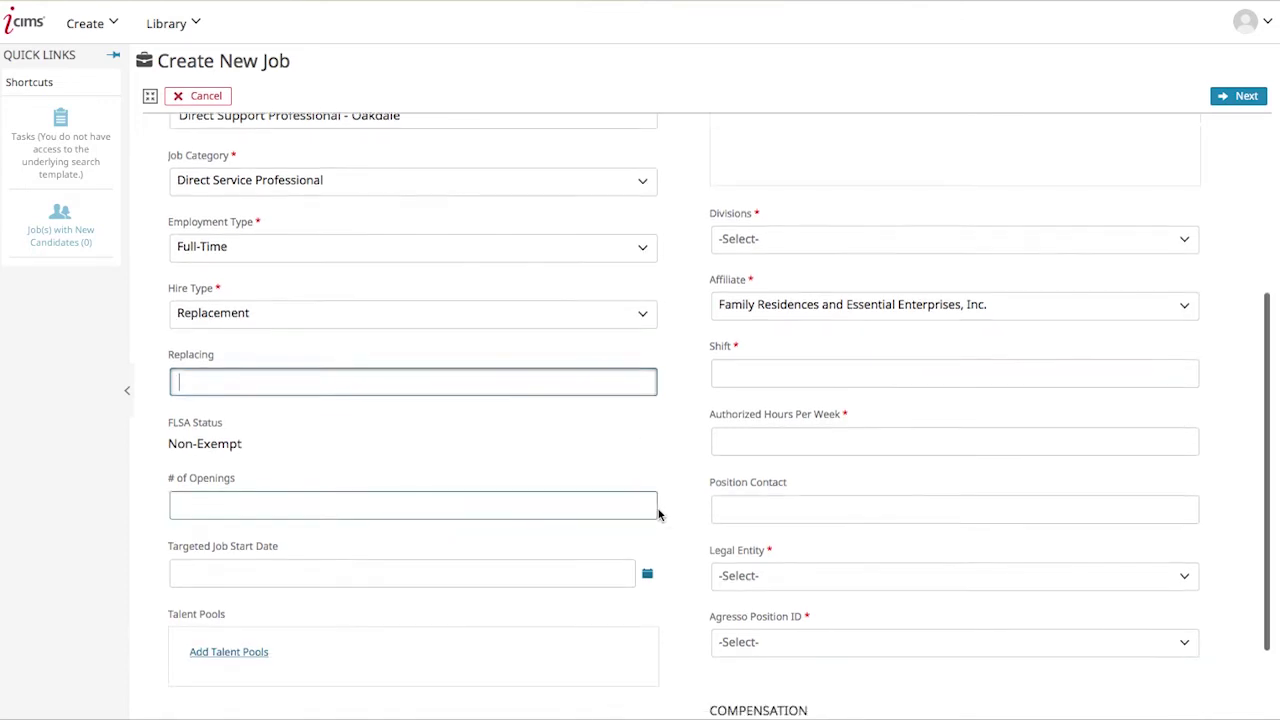
{"action": "left_click", "coordinate": [662, 515]}
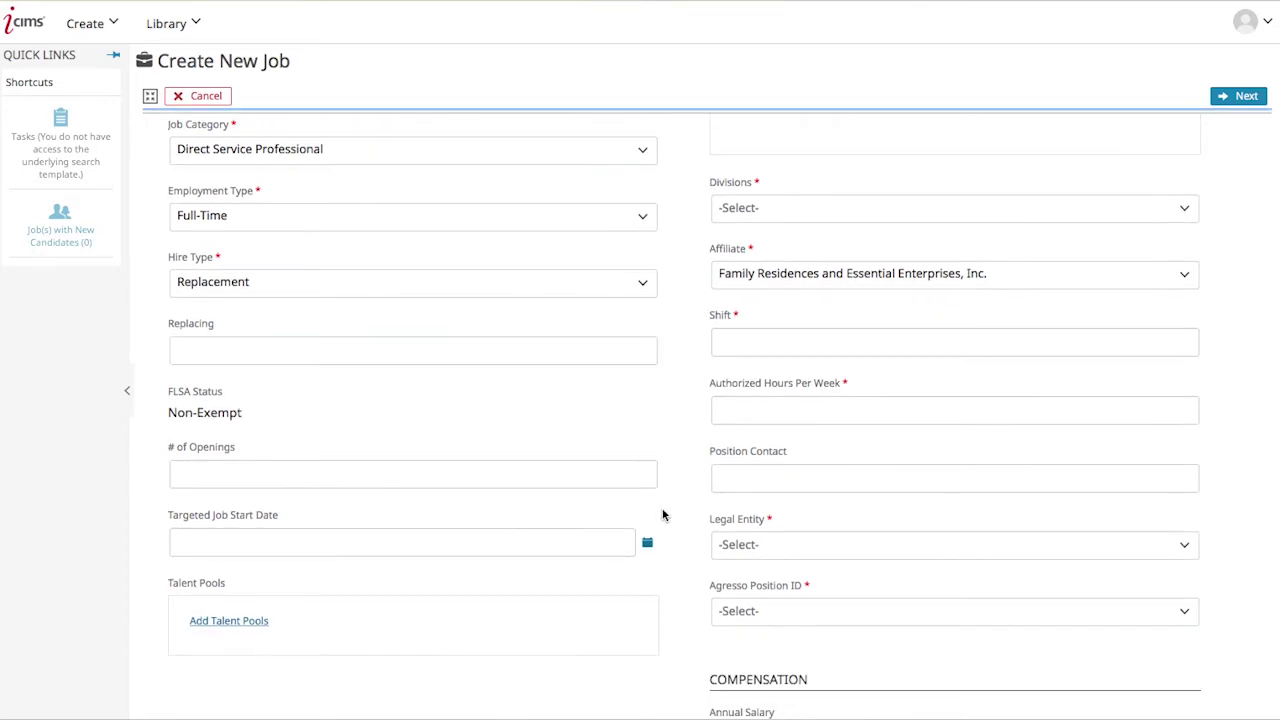
{"action": "left_click", "coordinate": [329, 474]}
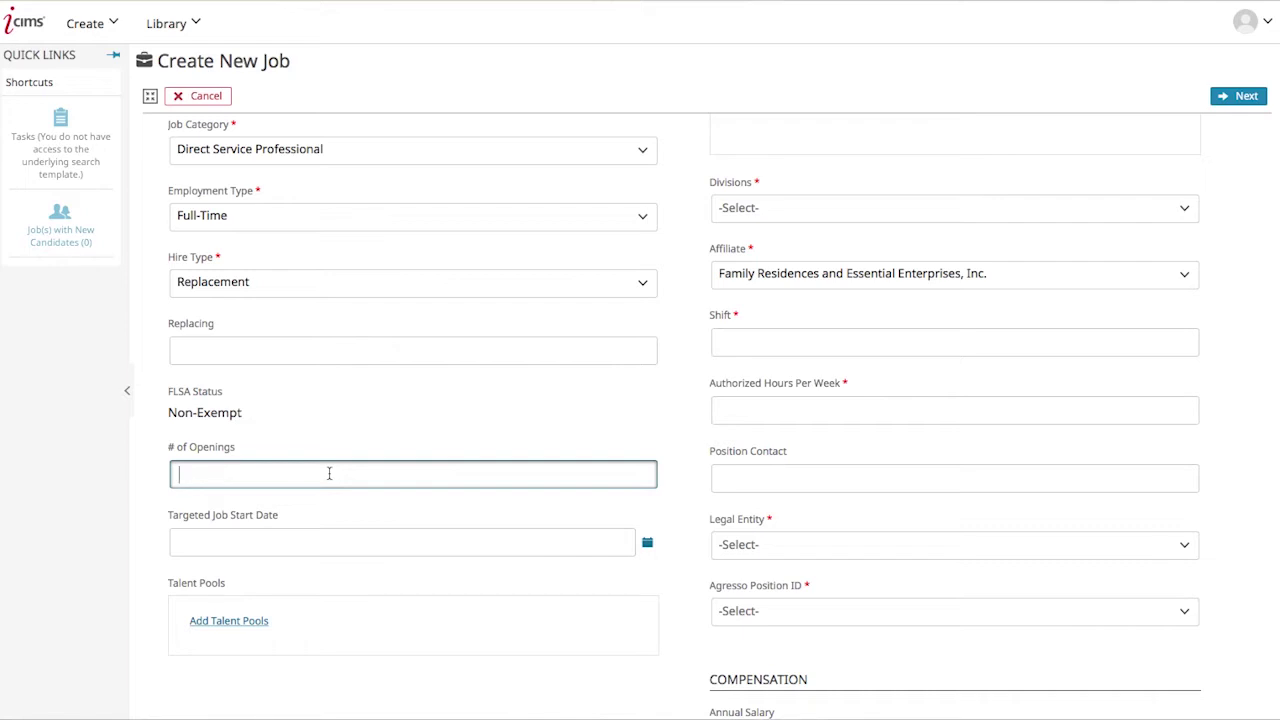
{"action": "type", "text": "1"}
{"action": "left_click", "coordinate": [337, 447]}
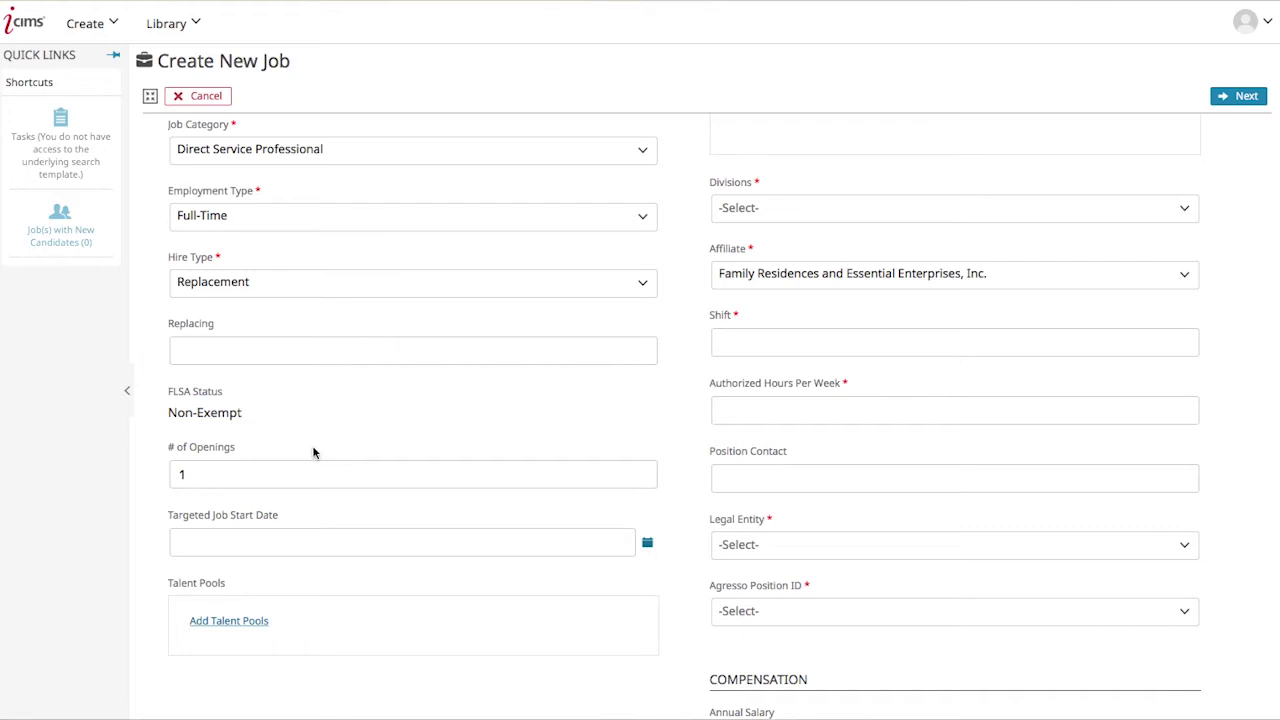
{"action": "left_click", "coordinate": [204, 472]}
Set the targeted job start date to 12/2/2019 using the calendar.
{"action": "scroll", "coordinate": [448, 507], "scroll_direction": "down", "scroll_amount": 1}
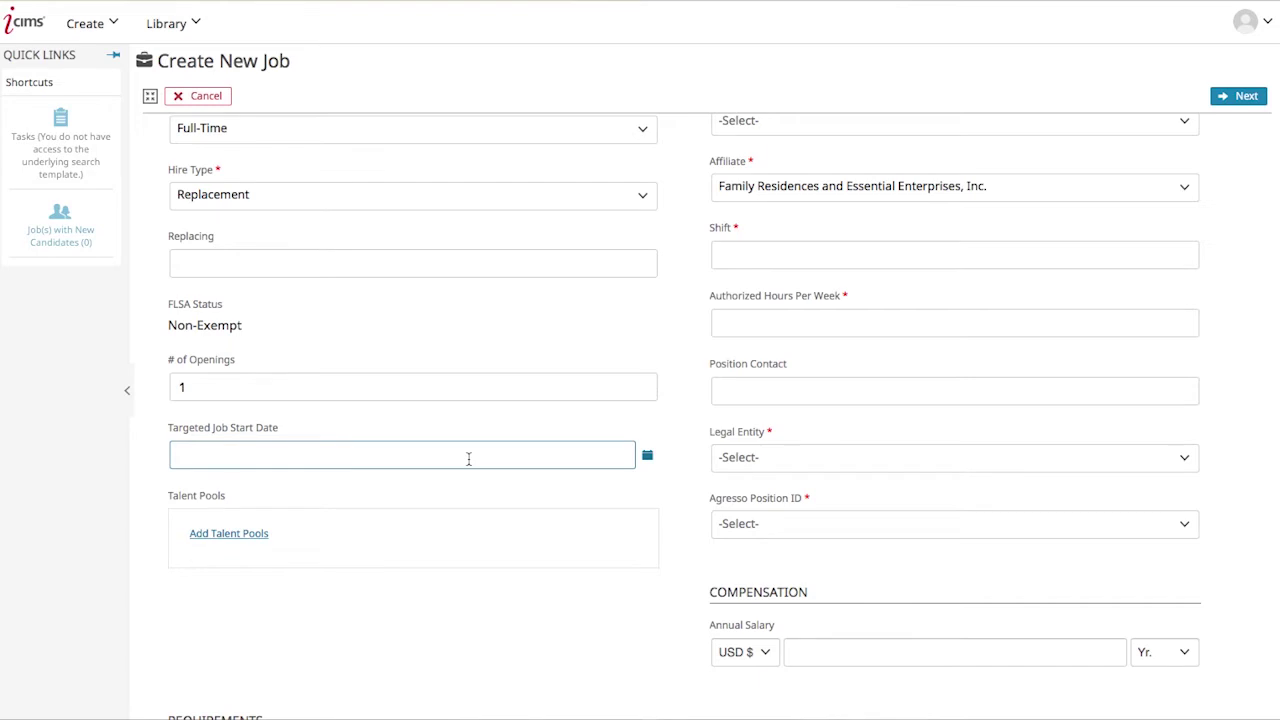
{"action": "left_click", "coordinate": [468, 458]}
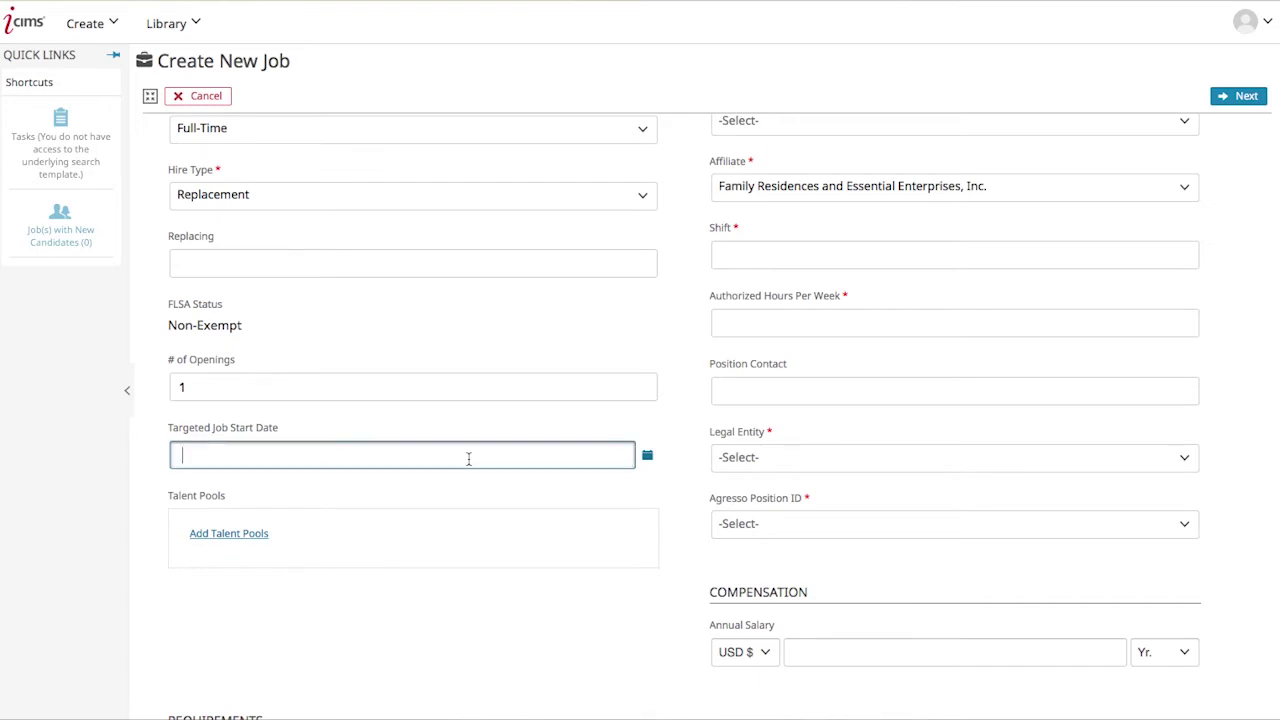
{"action": "left_click", "coordinate": [648, 458]}
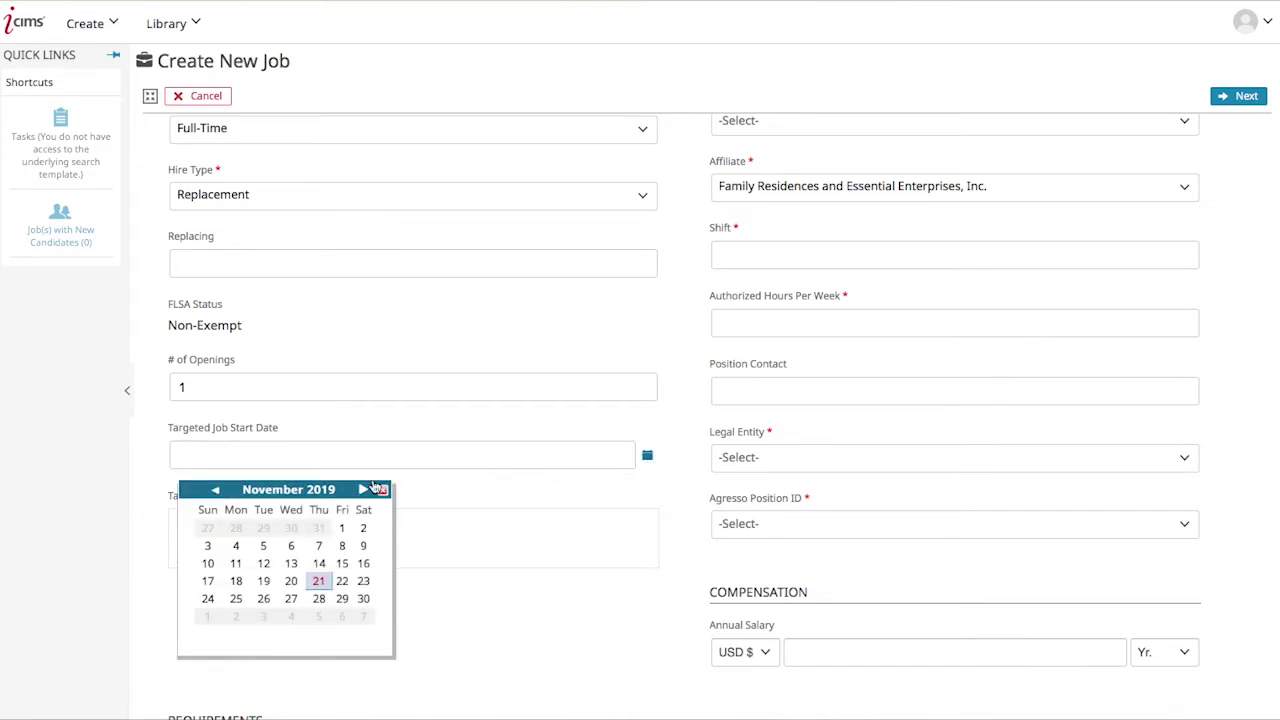
{"action": "left_click", "coordinate": [362, 489]}
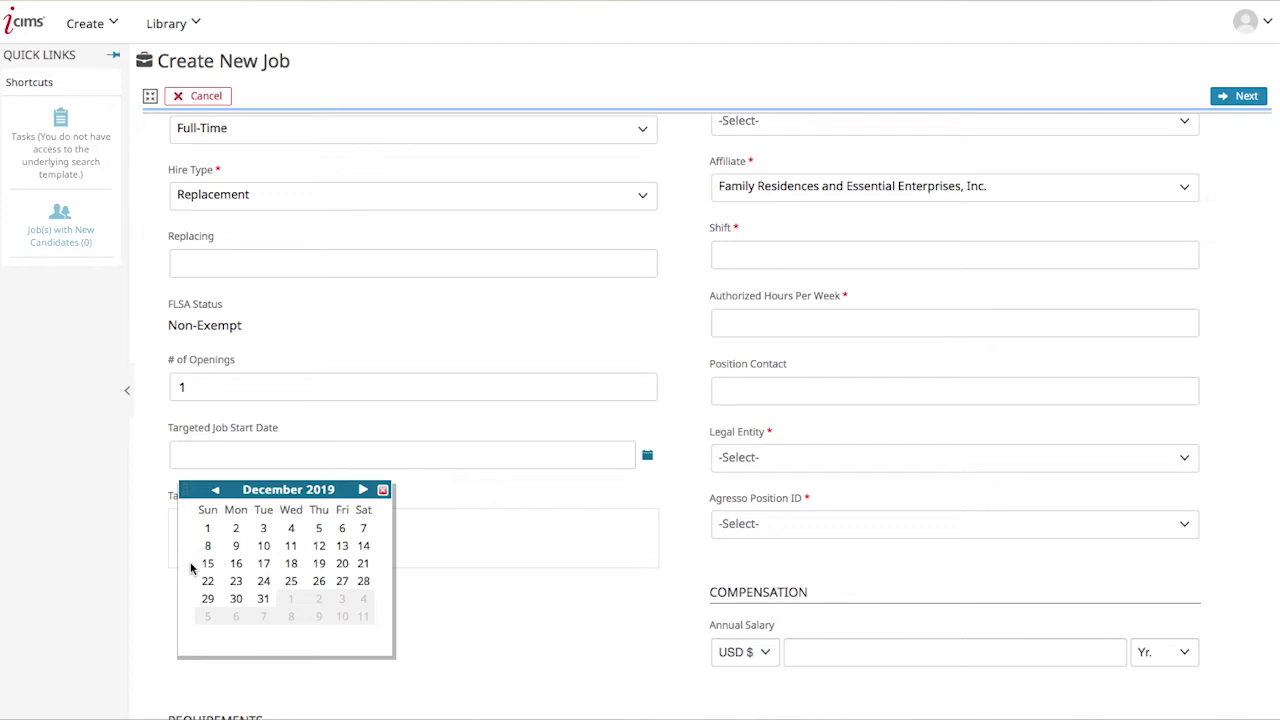
{"action": "left_click", "coordinate": [236, 530]}
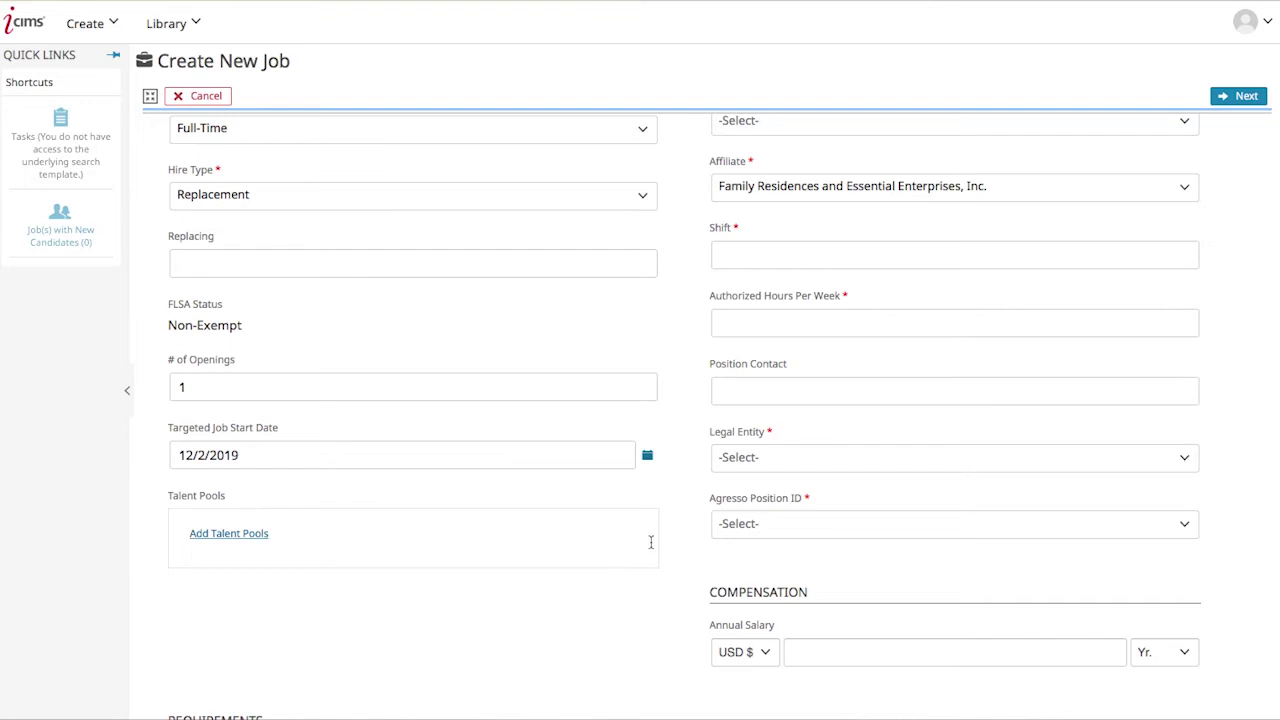
Search for the recruiter by first name and assign the matching person as the job's recruiter.
{"action": "scroll", "coordinate": [685, 538], "scroll_direction": "down", "scroll_amount": 1}
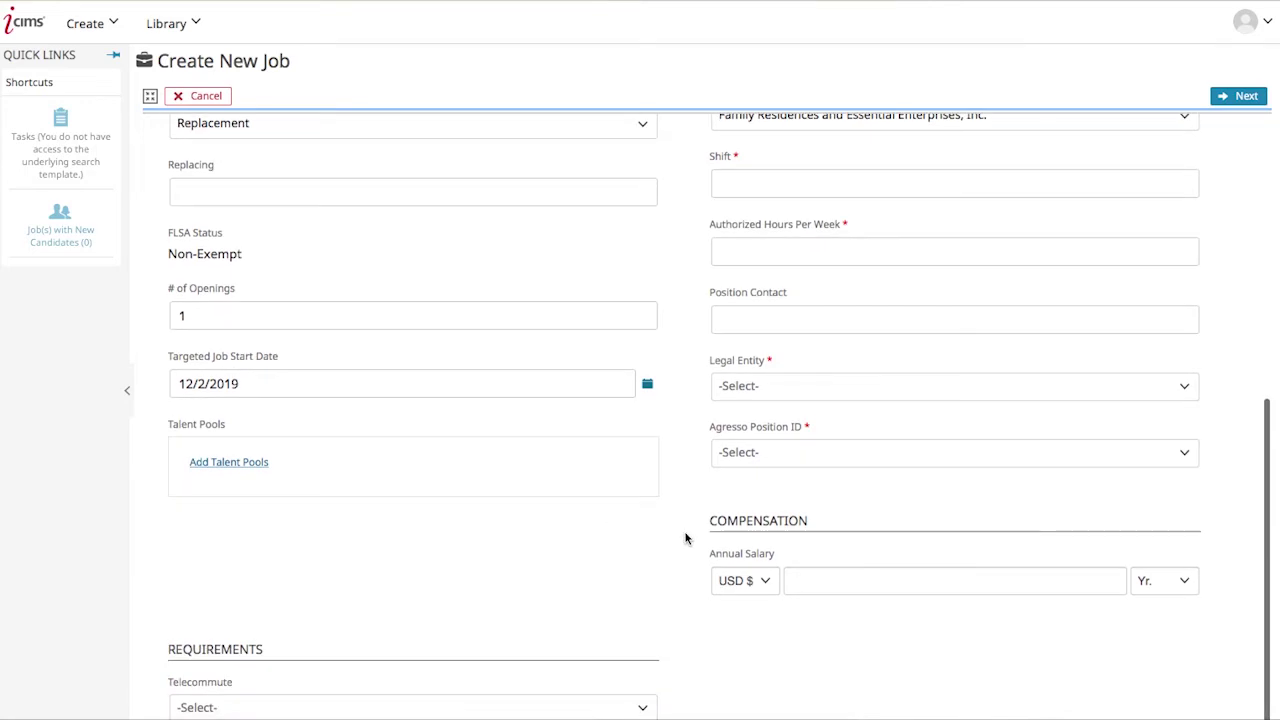
{"action": "scroll", "coordinate": [685, 538], "scroll_direction": "up", "scroll_amount": 5}
{"action": "scroll", "coordinate": [686, 535], "scroll_direction": "up", "scroll_amount": 2}
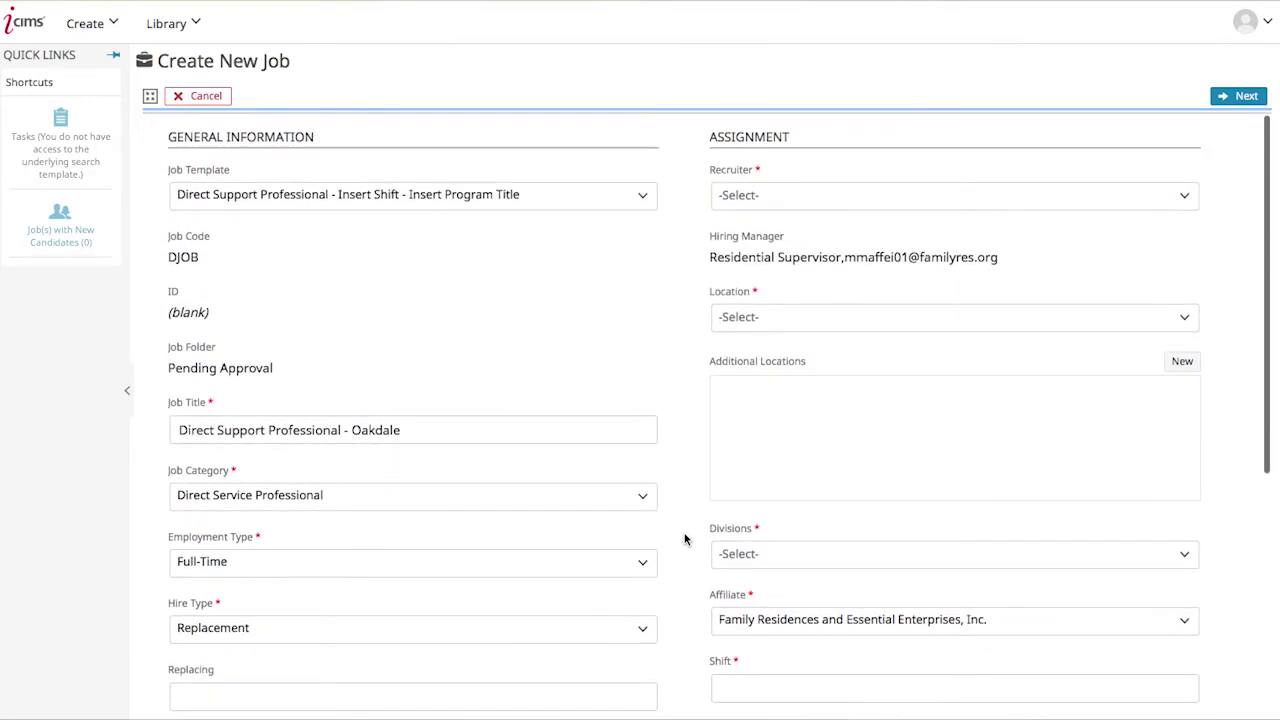
{"action": "left_click", "coordinate": [750, 200]}
{"action": "type", "text": "michael"}
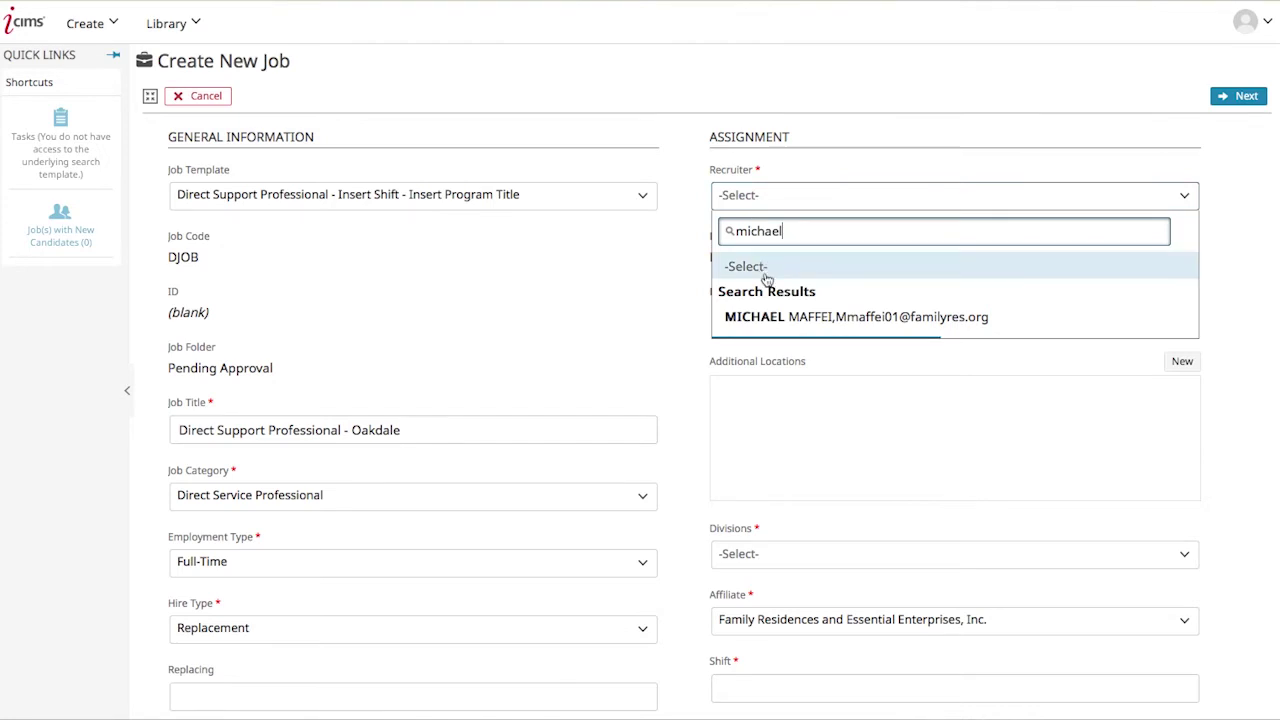
{"action": "left_click", "coordinate": [795, 318]}
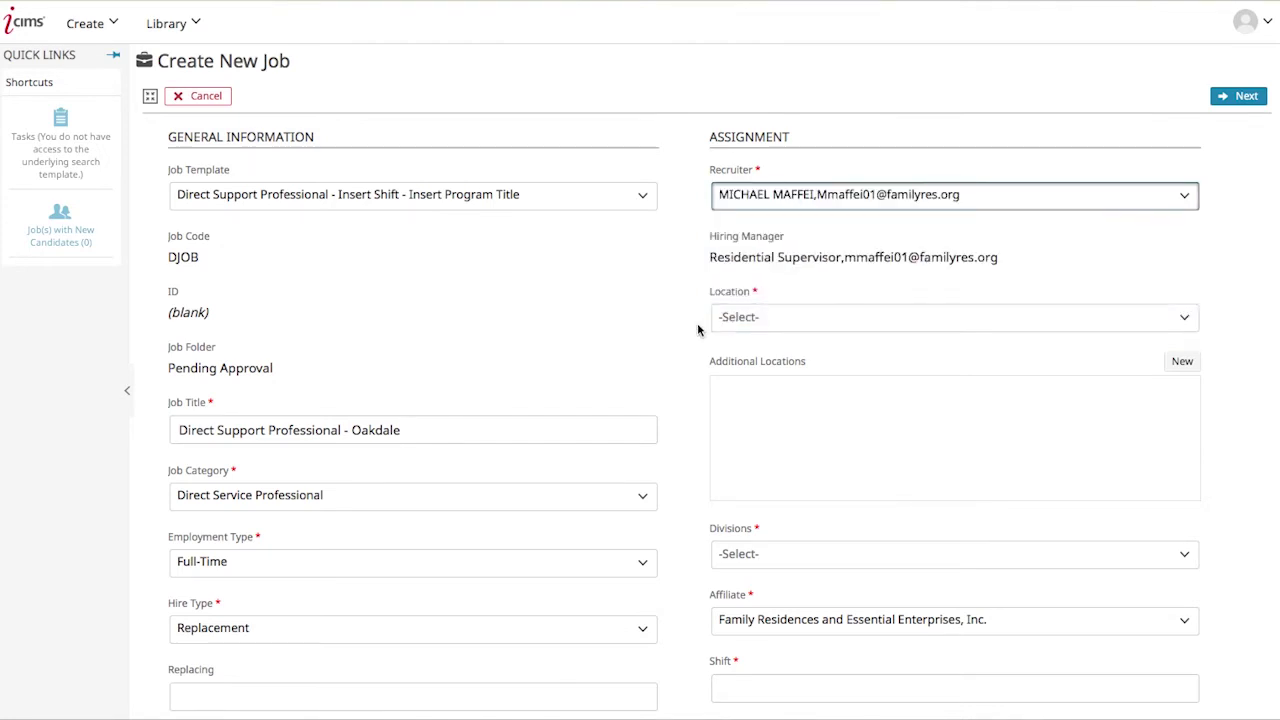
Search the locations for "oakdale" and set the job location to "CostCenter:35050,Oakdale Building".
{"action": "left_click", "coordinate": [776, 318]}
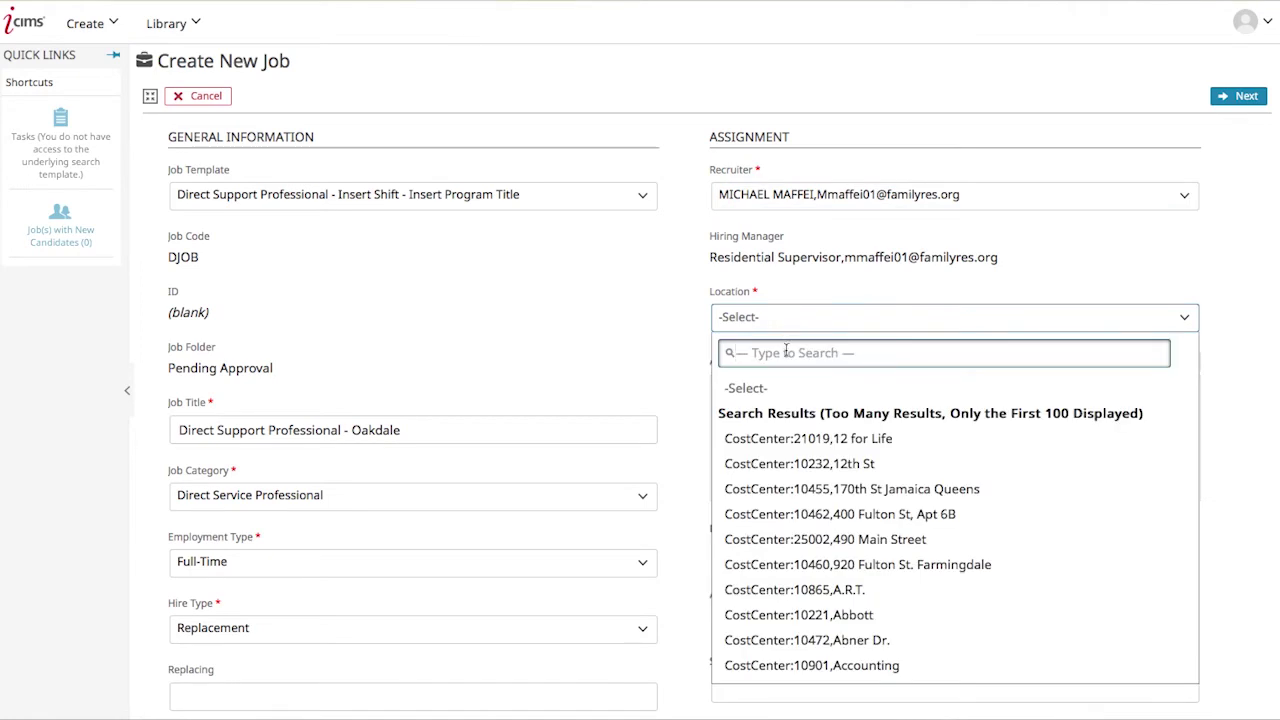
{"action": "type", "text": "oakda"}
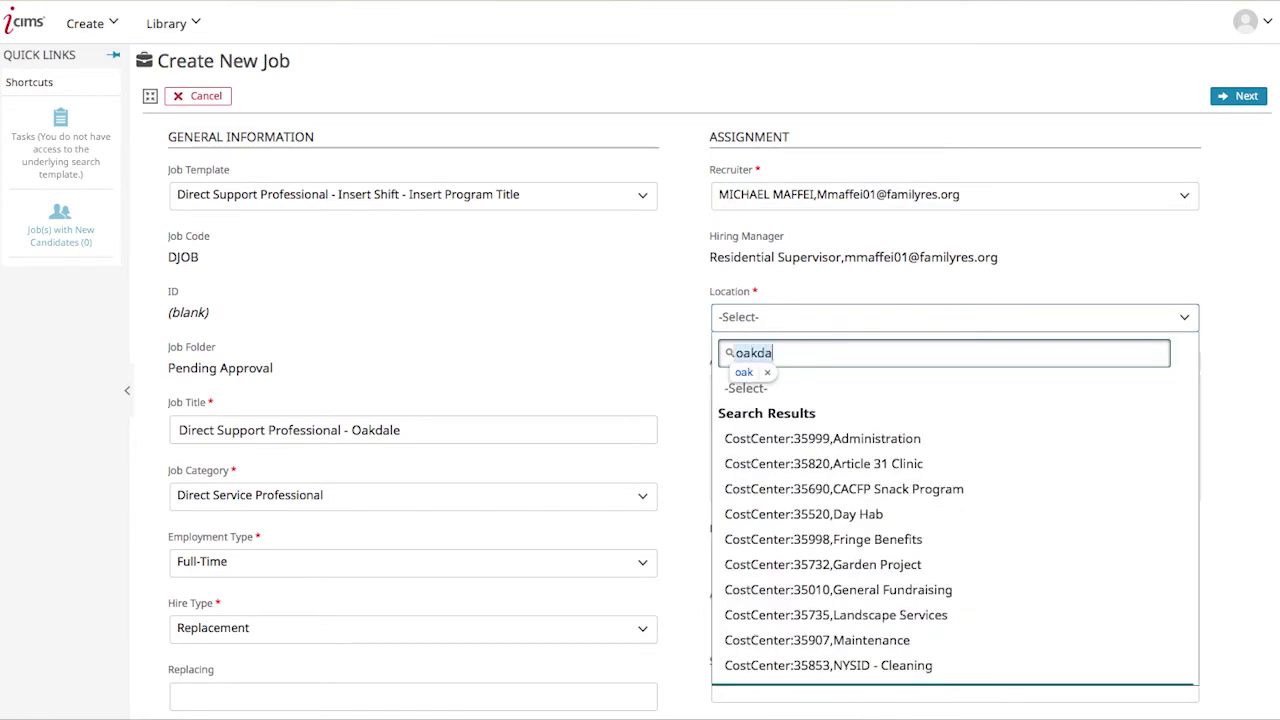
{"action": "type", "text": "le"}
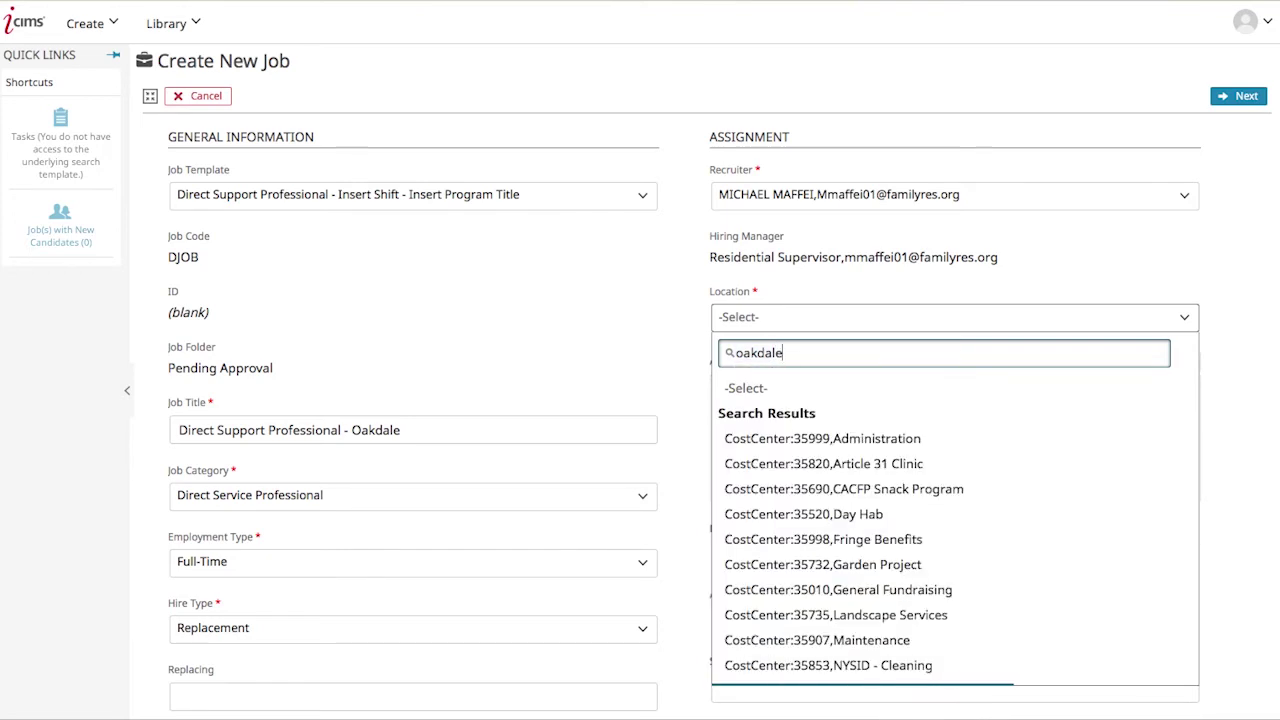
{"action": "scroll", "coordinate": [880, 488], "scroll_direction": "down", "scroll_amount": 3}
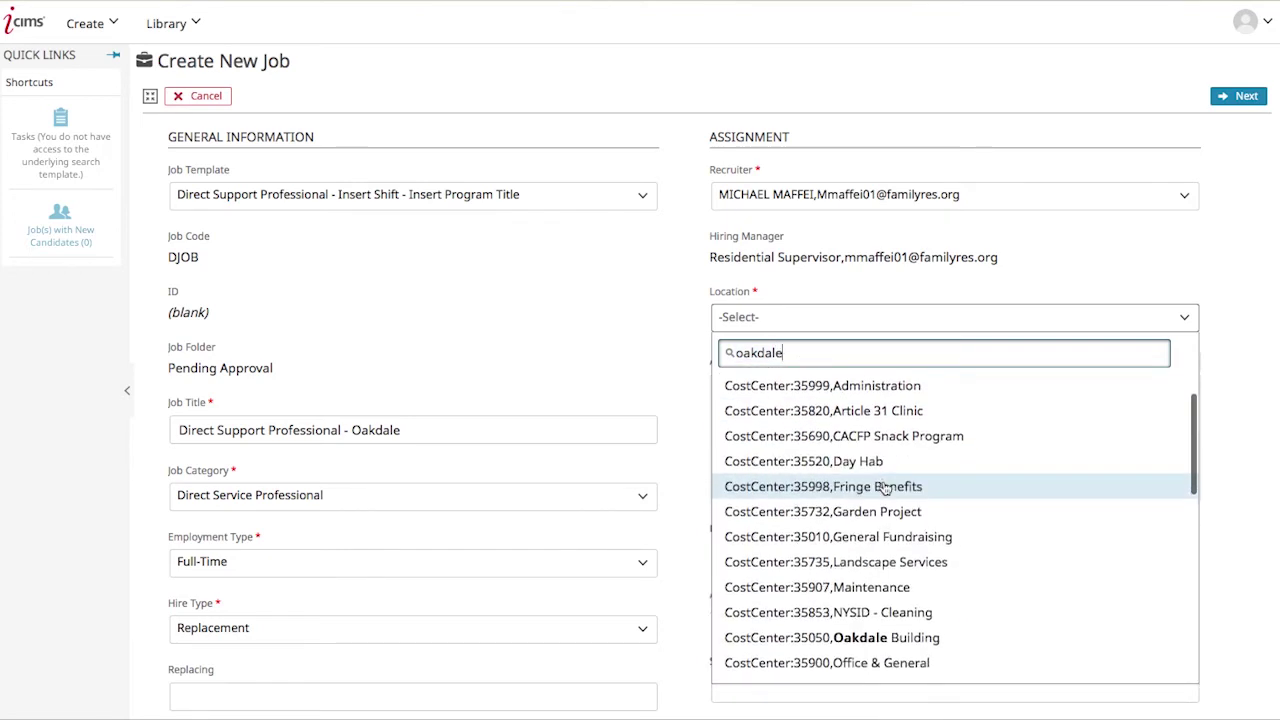
{"action": "scroll", "coordinate": [885, 488], "scroll_direction": "down", "scroll_amount": 8}
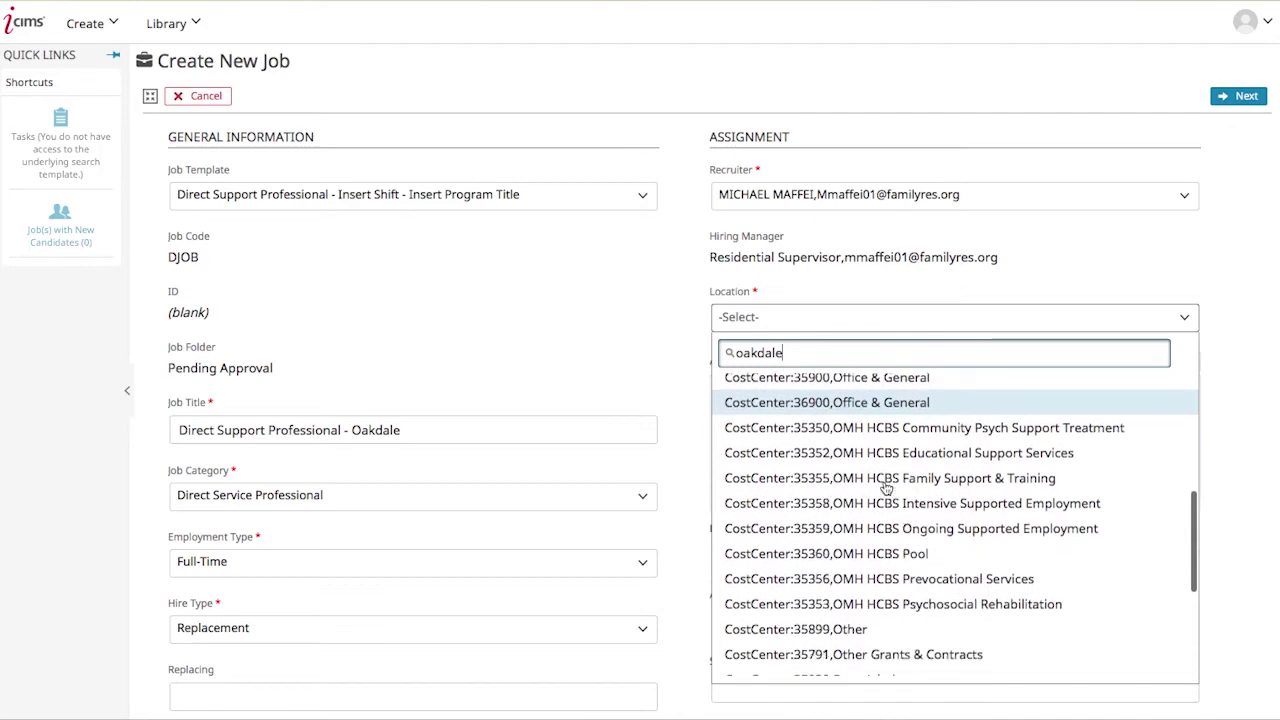
{"action": "scroll", "coordinate": [885, 490], "scroll_direction": "up", "scroll_amount": 6}
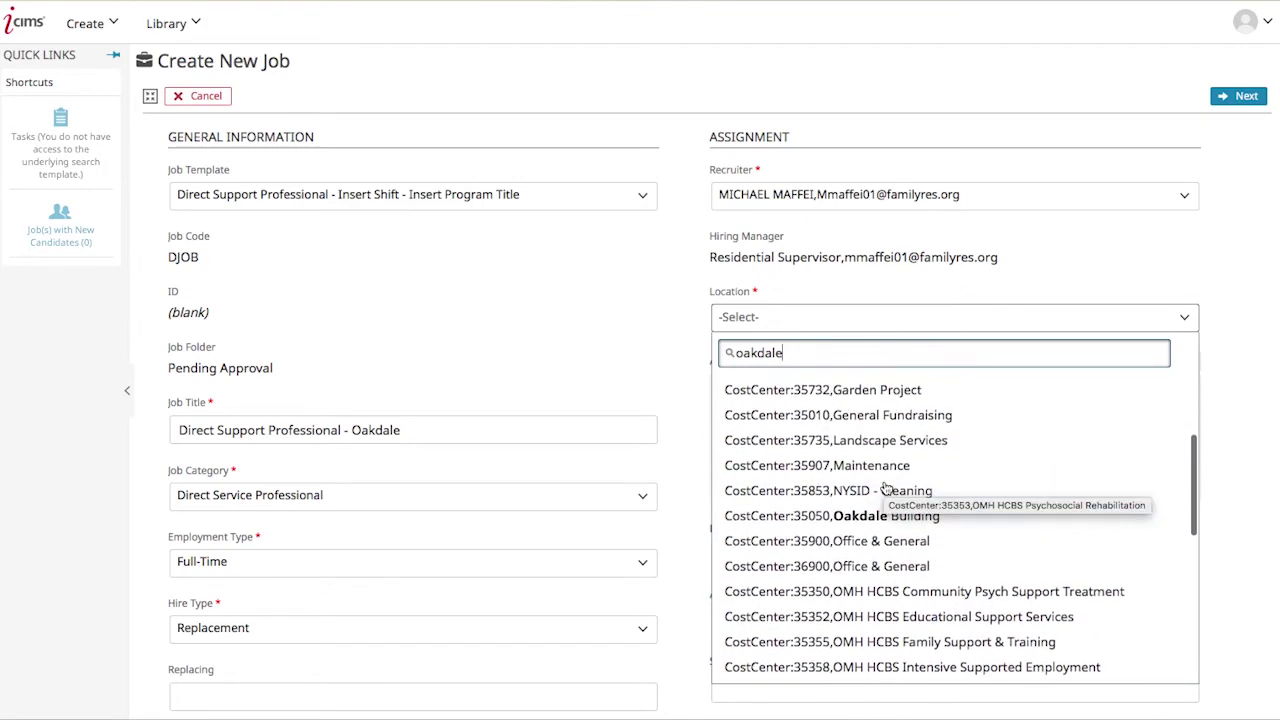
{"action": "left_click", "coordinate": [972, 520]}
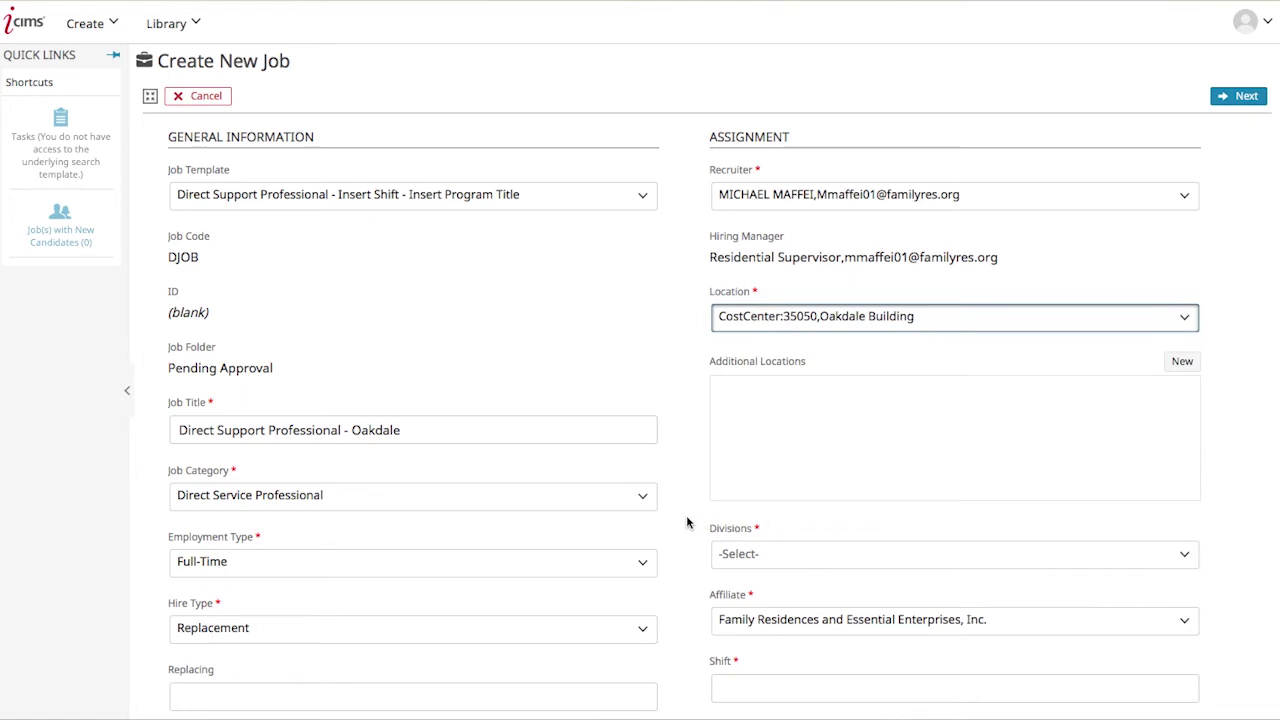
Set the job's division to Housing III Services.
{"action": "scroll", "coordinate": [686, 518], "scroll_direction": "down", "scroll_amount": 2}
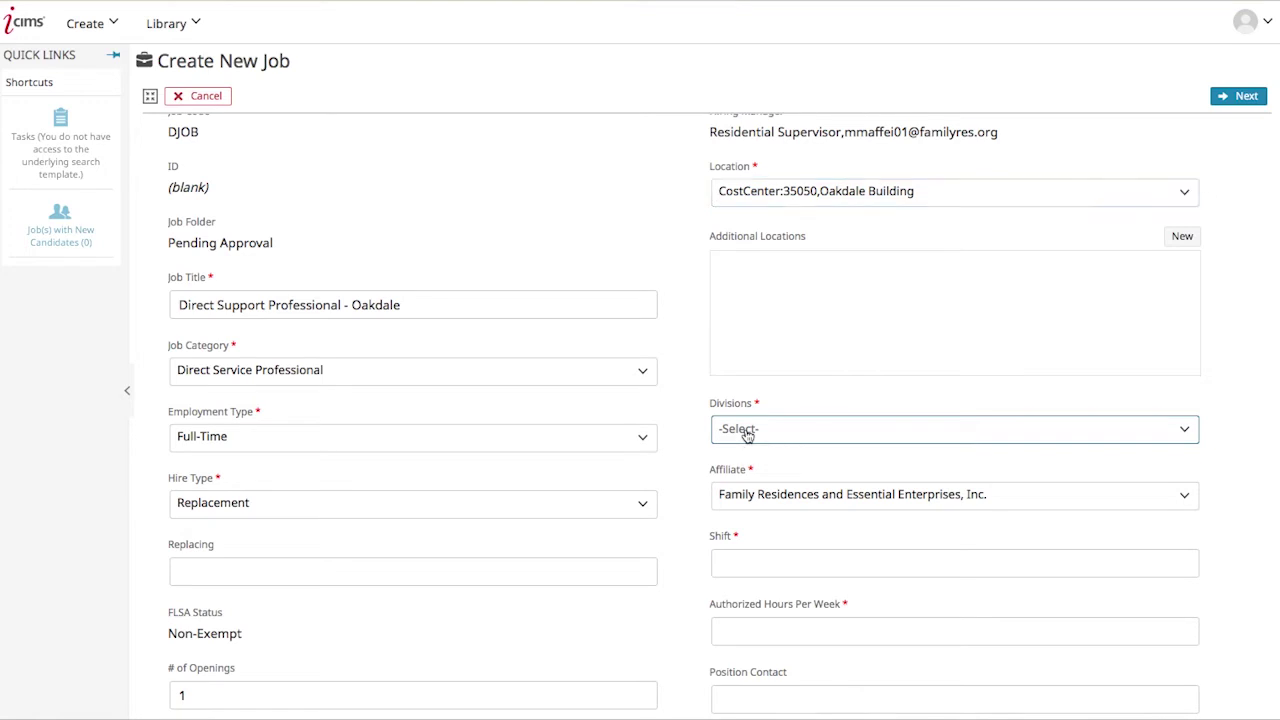
{"action": "left_click", "coordinate": [747, 431]}
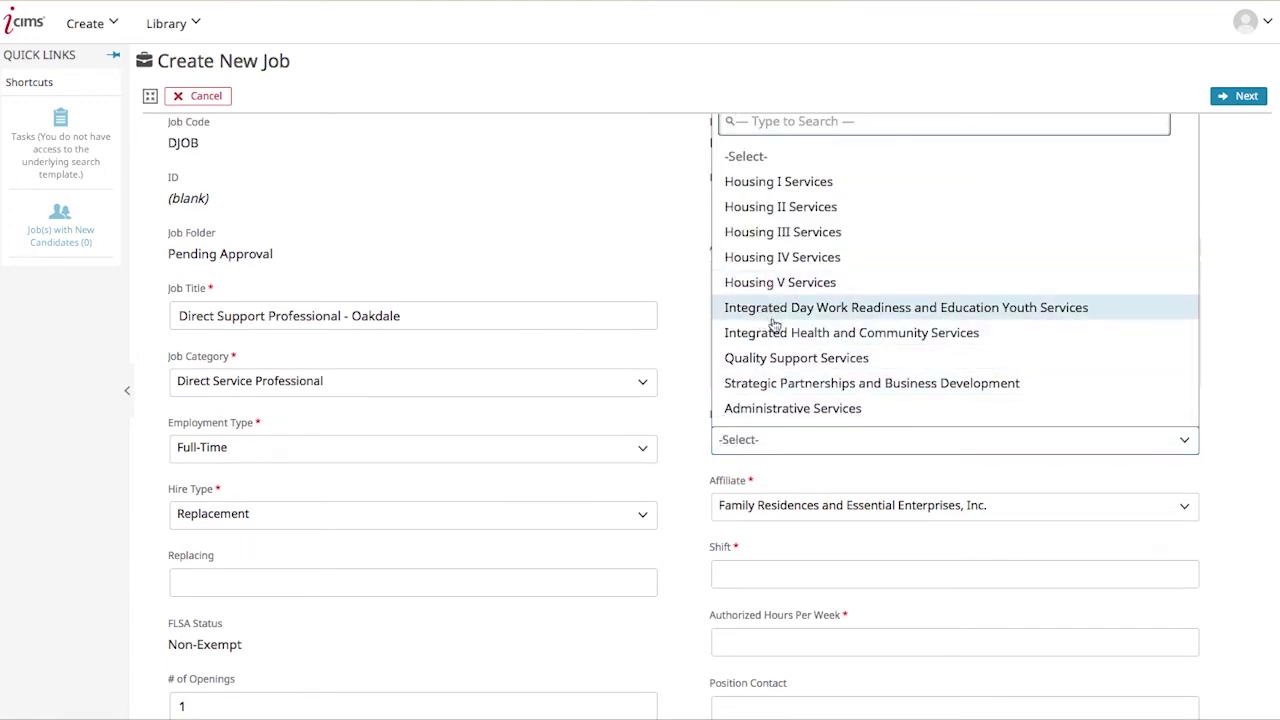
{"action": "scroll", "coordinate": [778, 375], "scroll_direction": "down", "scroll_amount": 3}
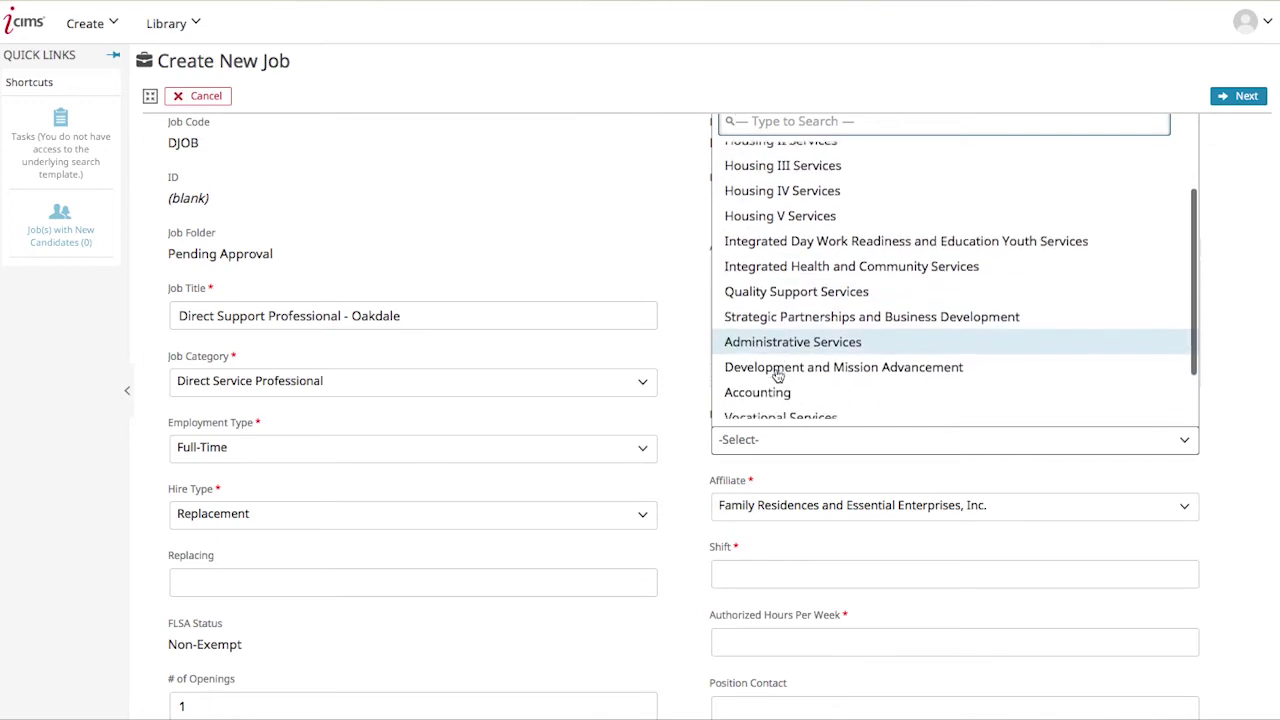
{"action": "scroll", "coordinate": [778, 375], "scroll_direction": "up", "scroll_amount": 3}
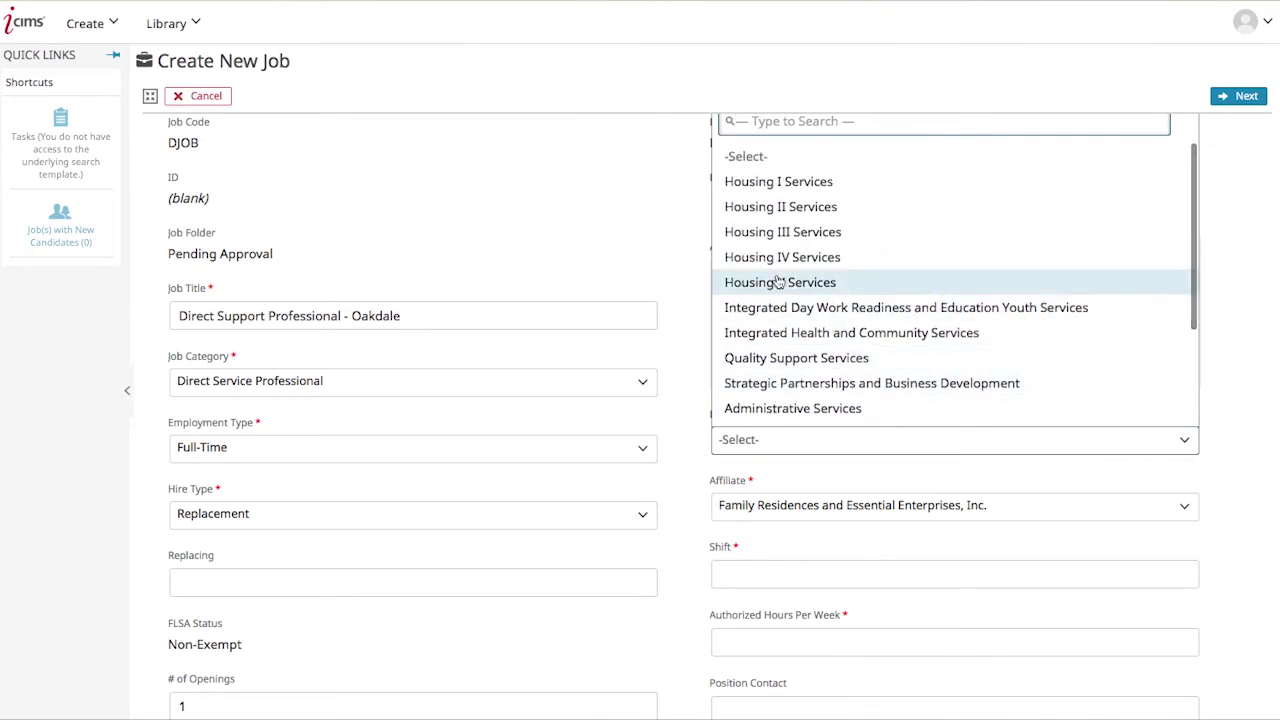
{"action": "left_click", "coordinate": [778, 234]}
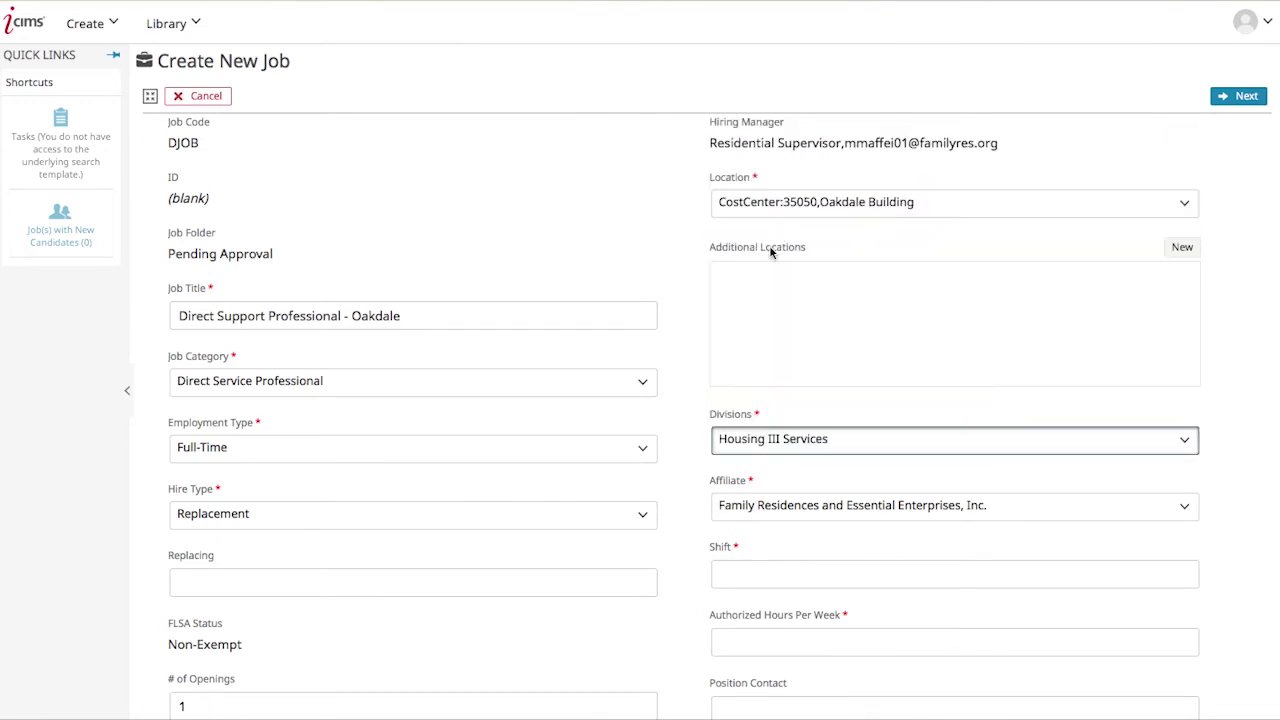
Review the affiliate options and select Family Residences and Essential Enterprises, Inc.
{"action": "scroll", "coordinate": [697, 441], "scroll_direction": "down", "scroll_amount": 2}
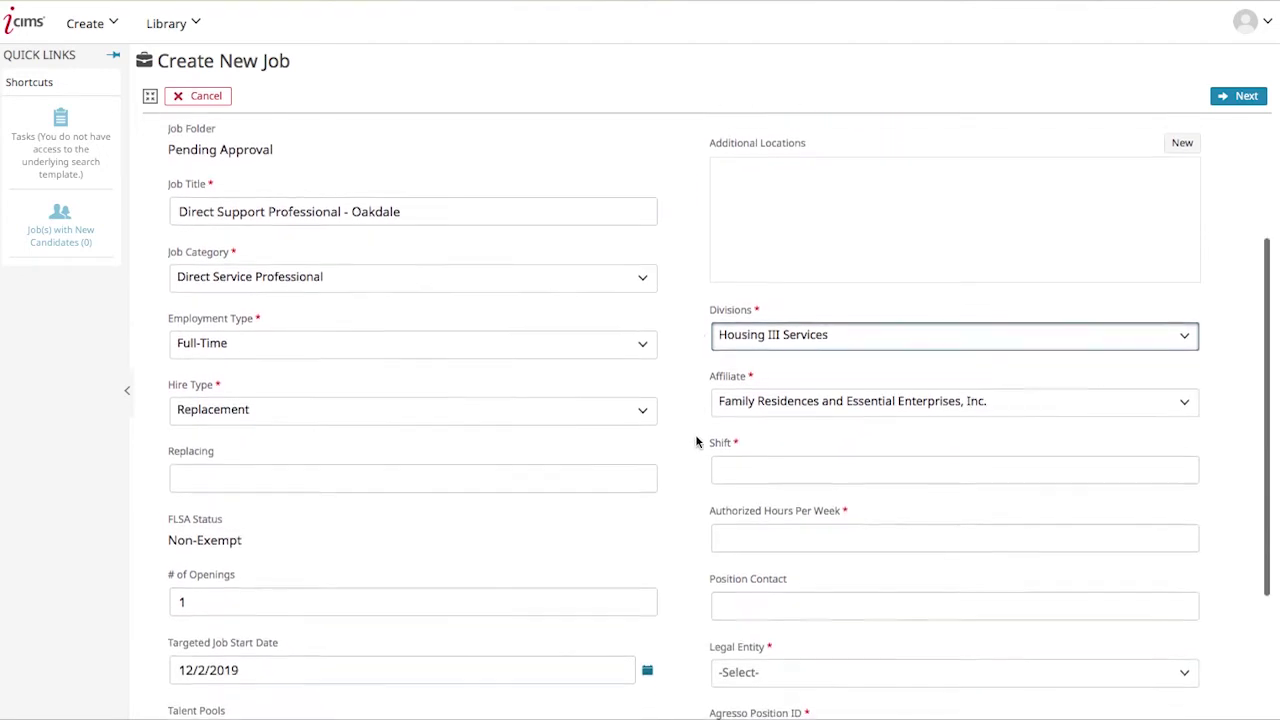
{"action": "left_click", "coordinate": [743, 397]}
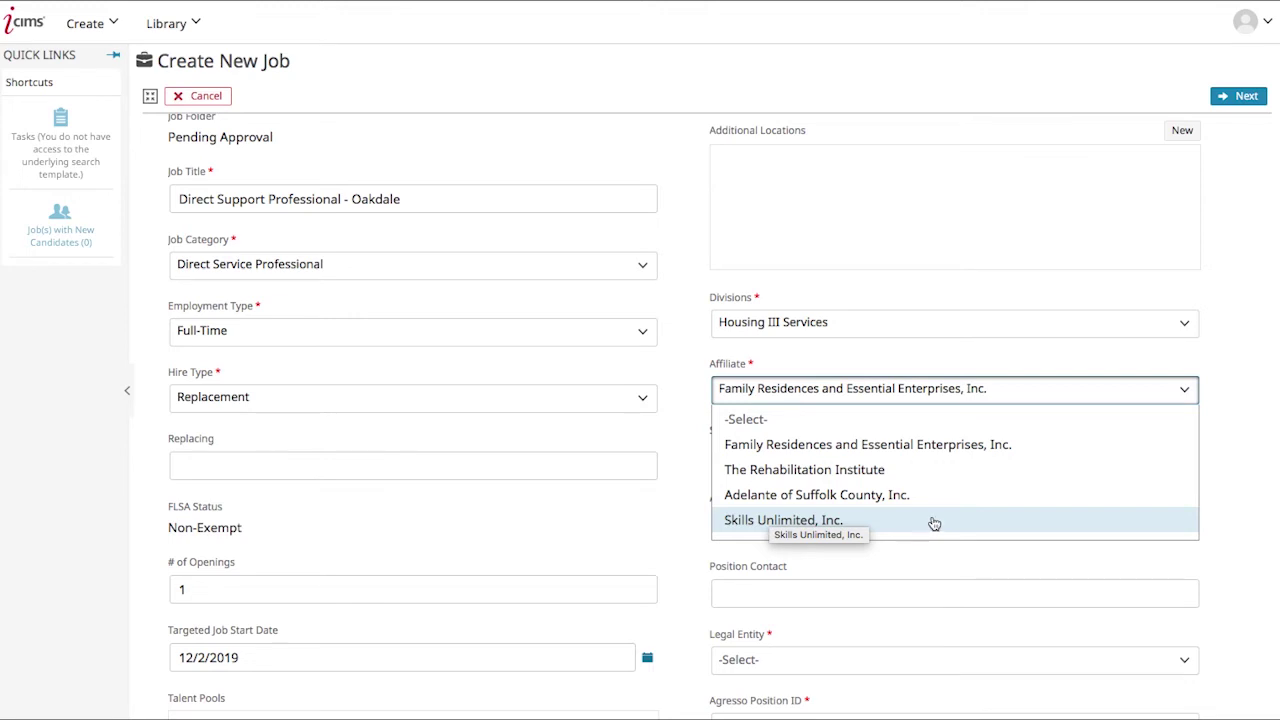
{"action": "left_click", "coordinate": [909, 446]}
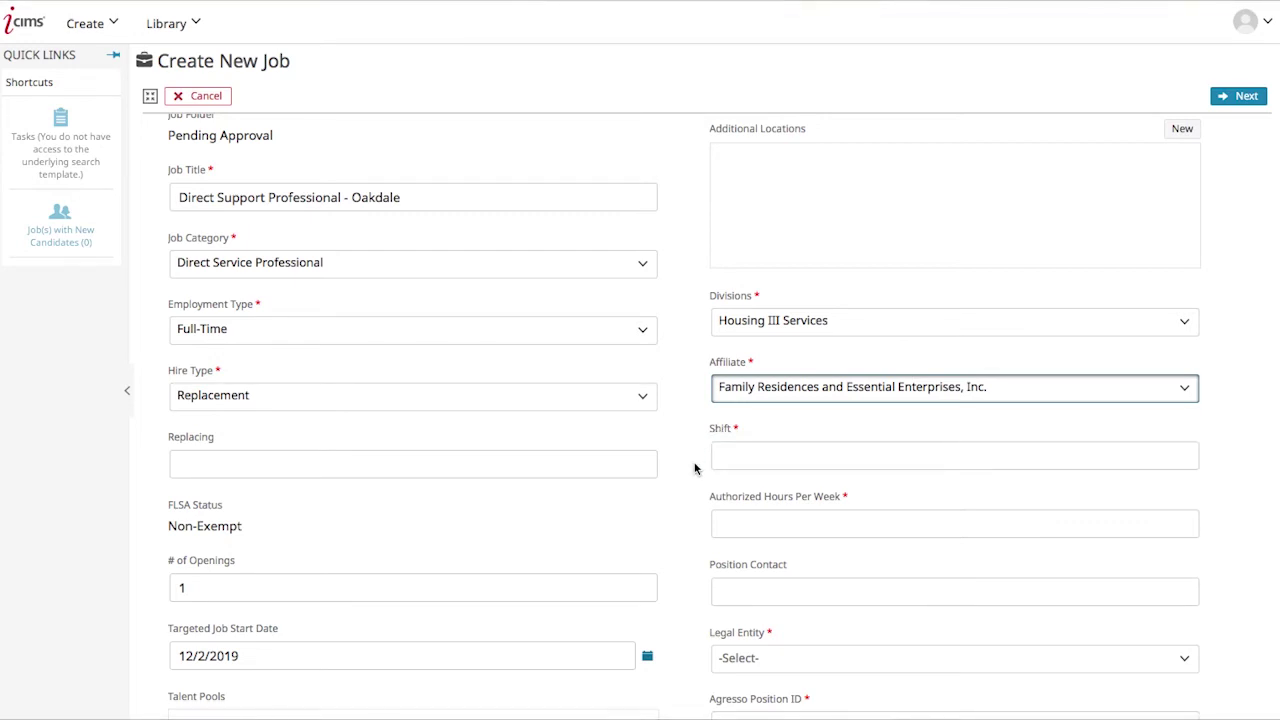
Enter the shift "Sunday - Thursday AM 7AM-3PM" and set the authorized hours per week to 40.
{"action": "left_click", "coordinate": [762, 458]}
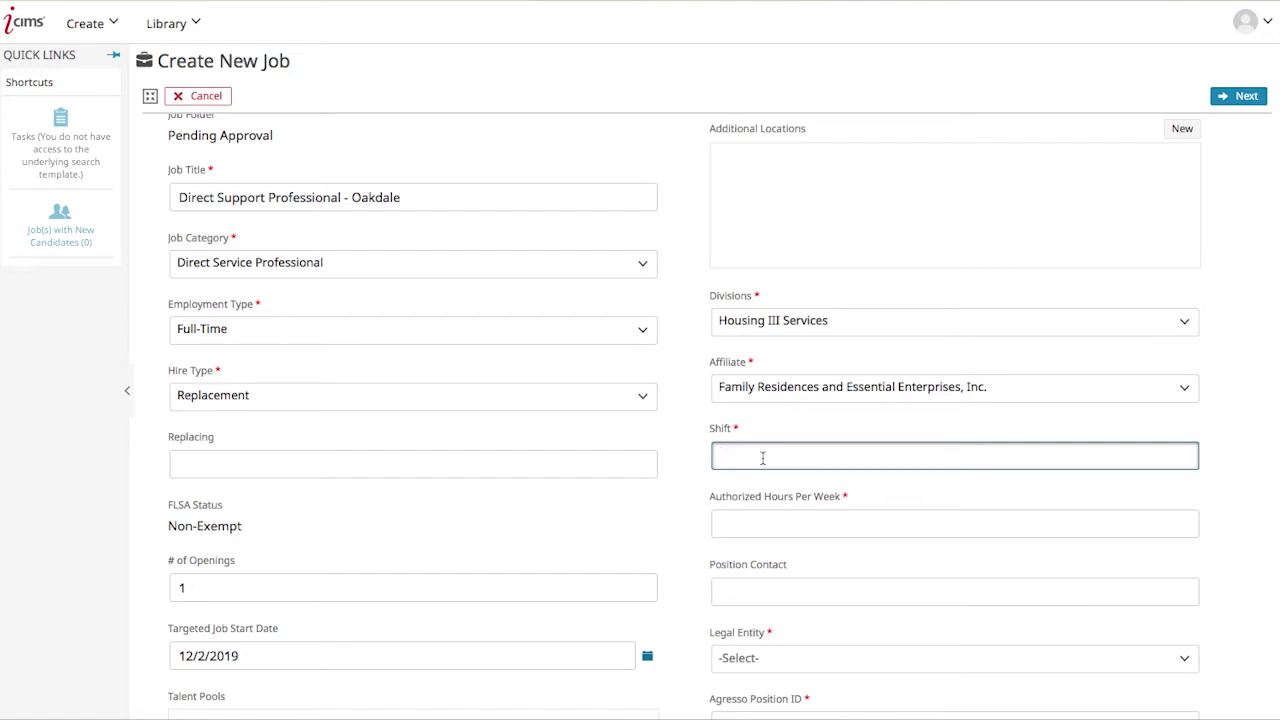
{"action": "type", "text": "Sunday - Thursday AM 7AM-3PM"}
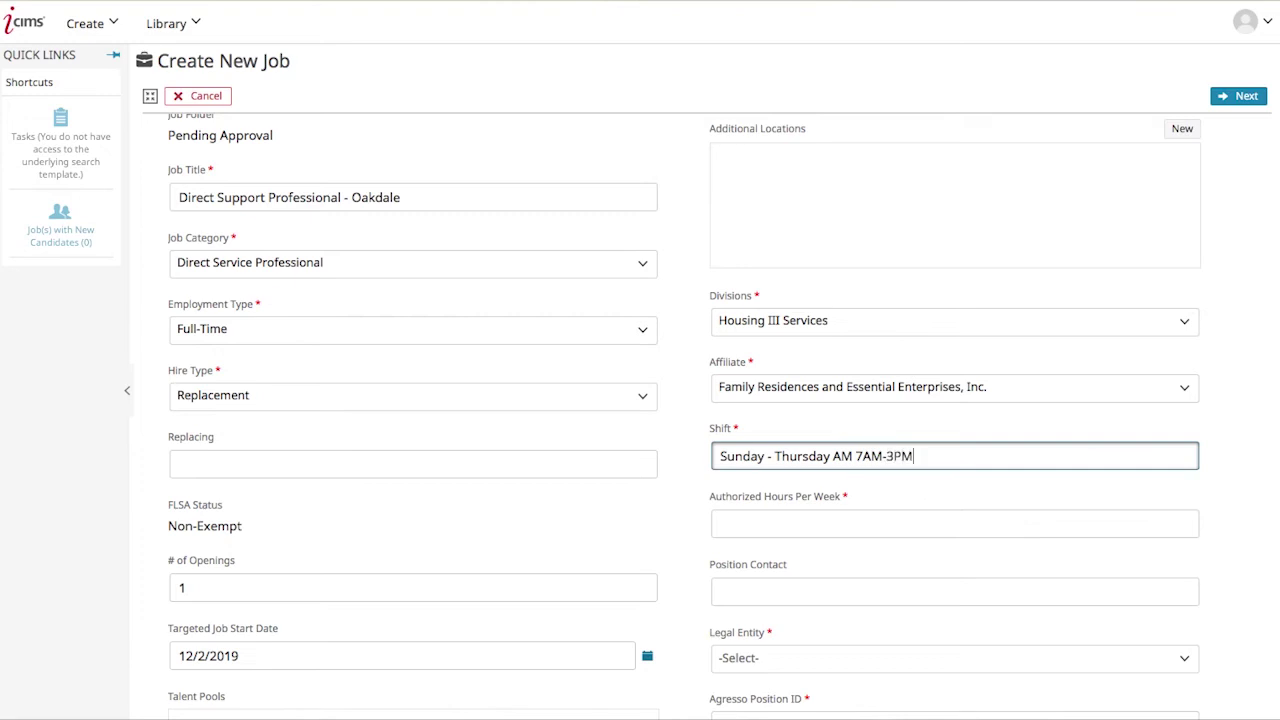
{"action": "left_click", "coordinate": [702, 500]}
{"action": "left_click", "coordinate": [740, 518]}
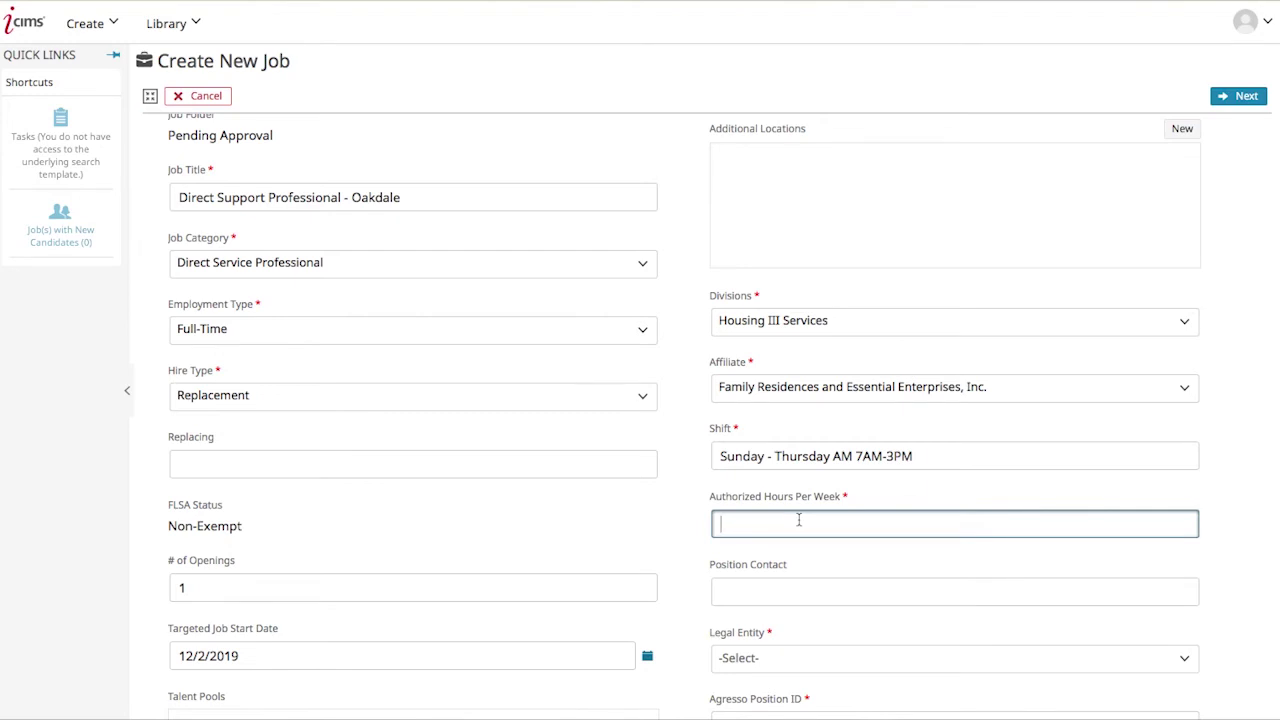
{"action": "type", "text": "40"}
{"action": "left_click", "coordinate": [686, 551]}
Leave the position contact blank and set the legal entity to Family Residences and Essential Enterprises. Inc.
{"action": "scroll", "coordinate": [686, 550], "scroll_direction": "down", "scroll_amount": 3}
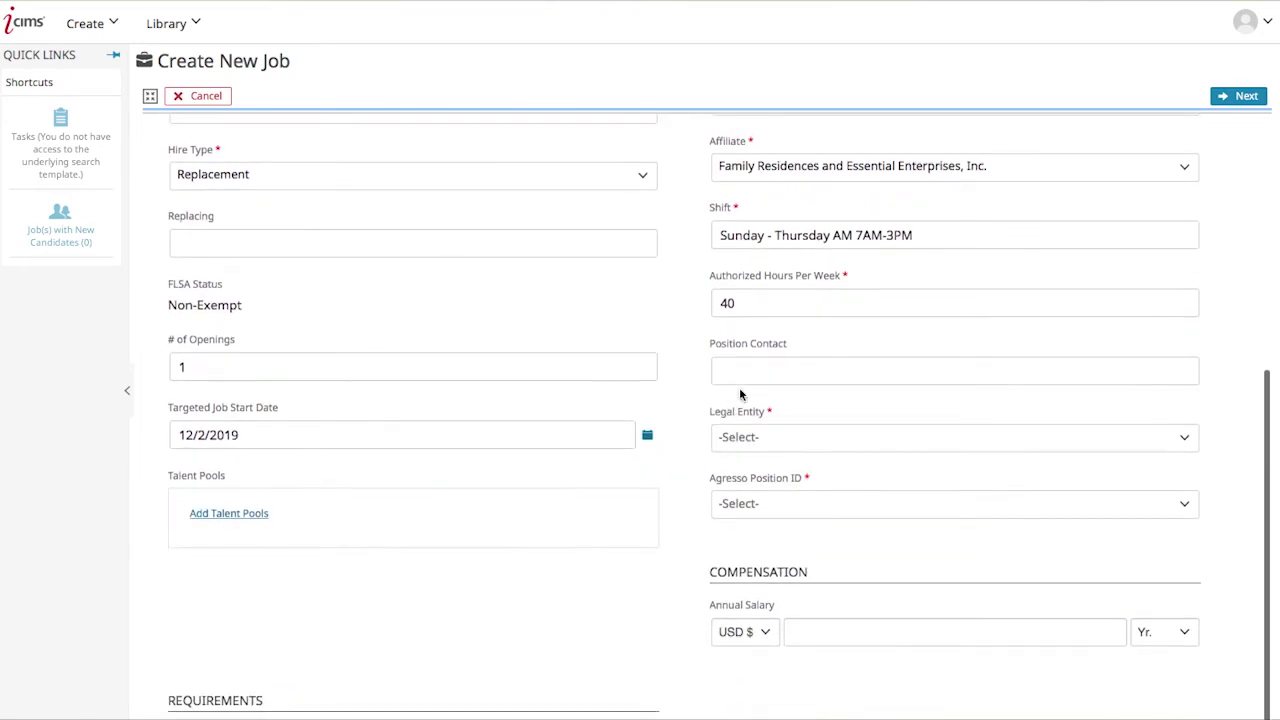
{"action": "left_click", "coordinate": [757, 370]}
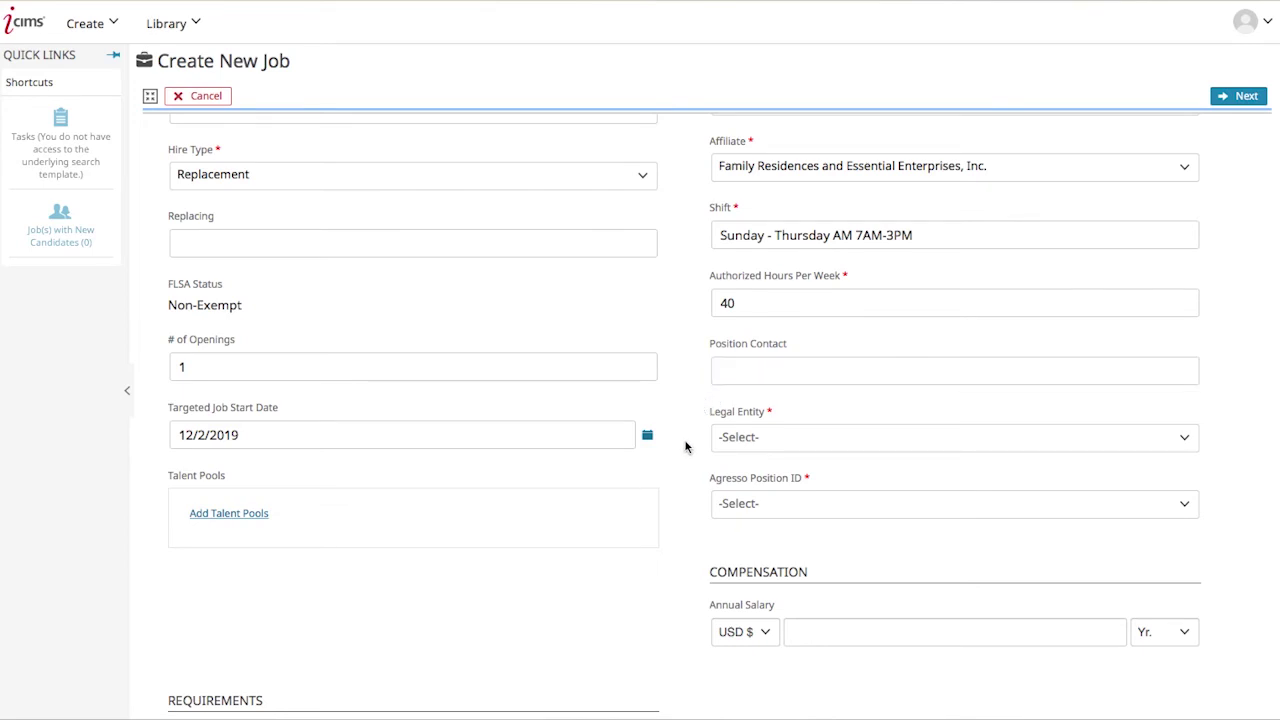
{"action": "left_click", "coordinate": [741, 449]}
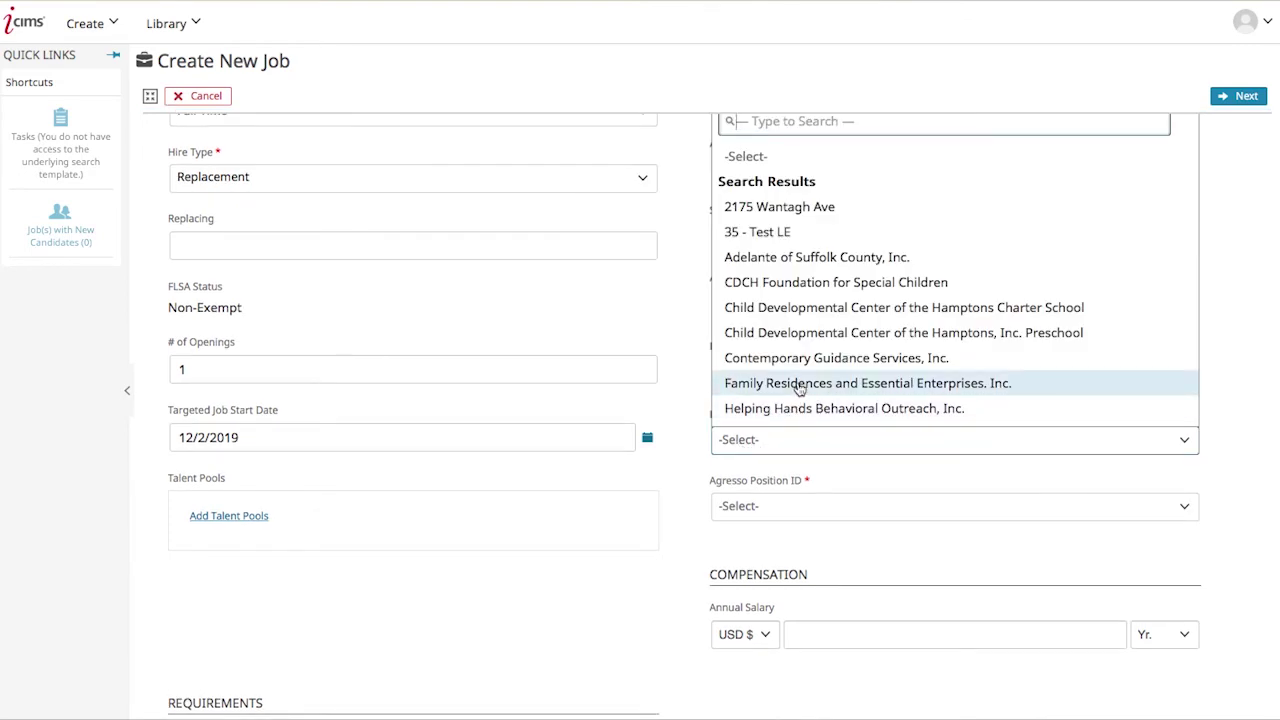
{"action": "scroll", "coordinate": [800, 388], "scroll_direction": "down", "scroll_amount": 3}
{"action": "scroll", "coordinate": [805, 390], "scroll_direction": "up", "scroll_amount": 3}
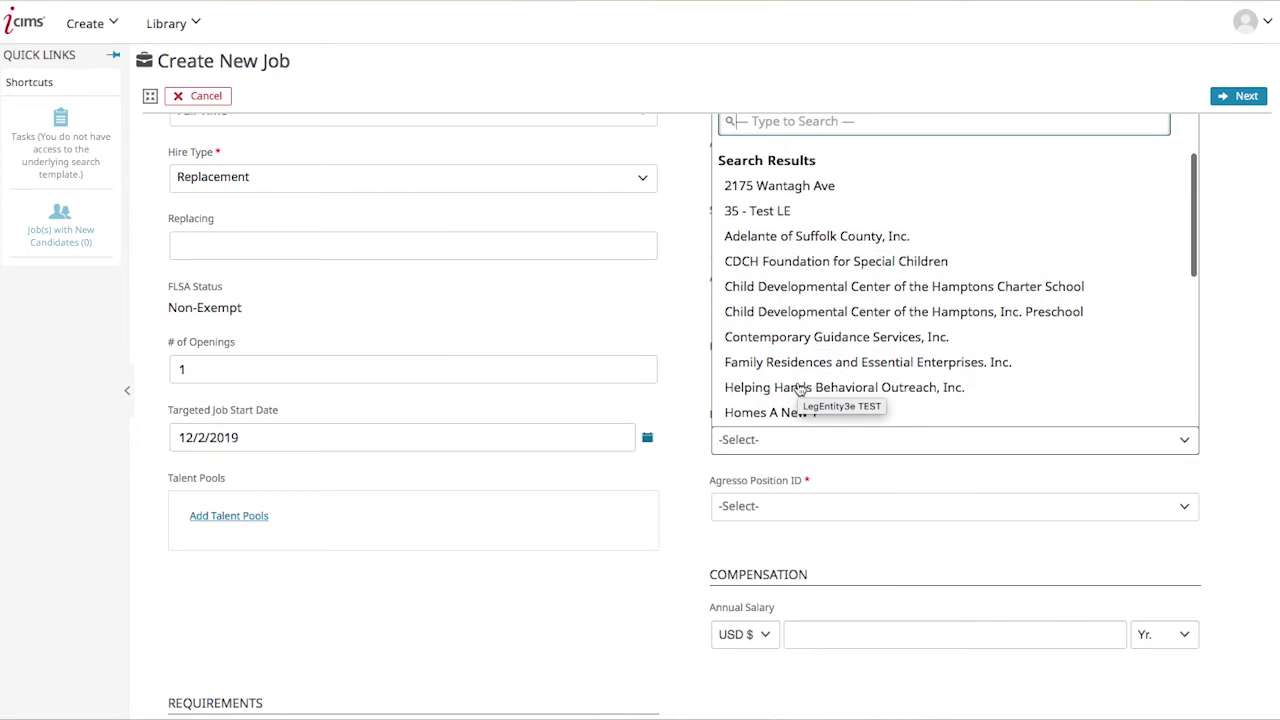
{"action": "left_click", "coordinate": [815, 388]}
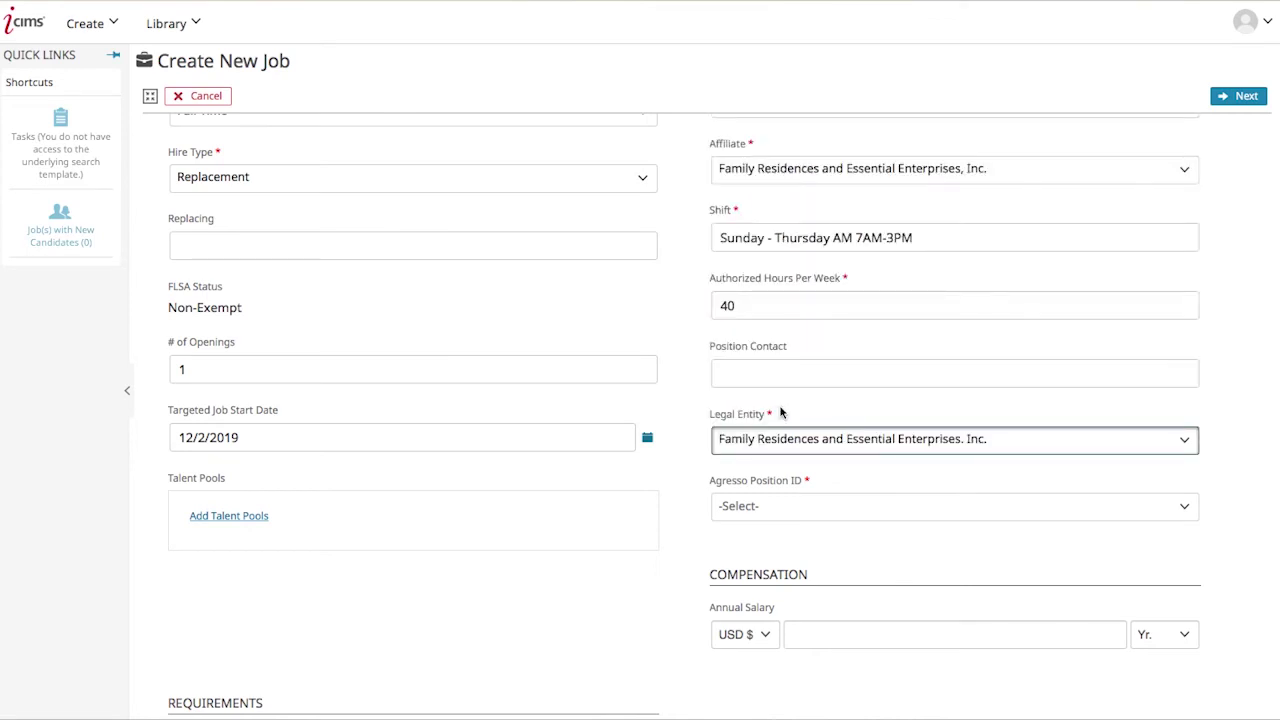
Browse the Agresso position IDs, search for 00000 and select it as the job's position ID.
{"action": "scroll", "coordinate": [697, 463], "scroll_direction": "down", "scroll_amount": 1}
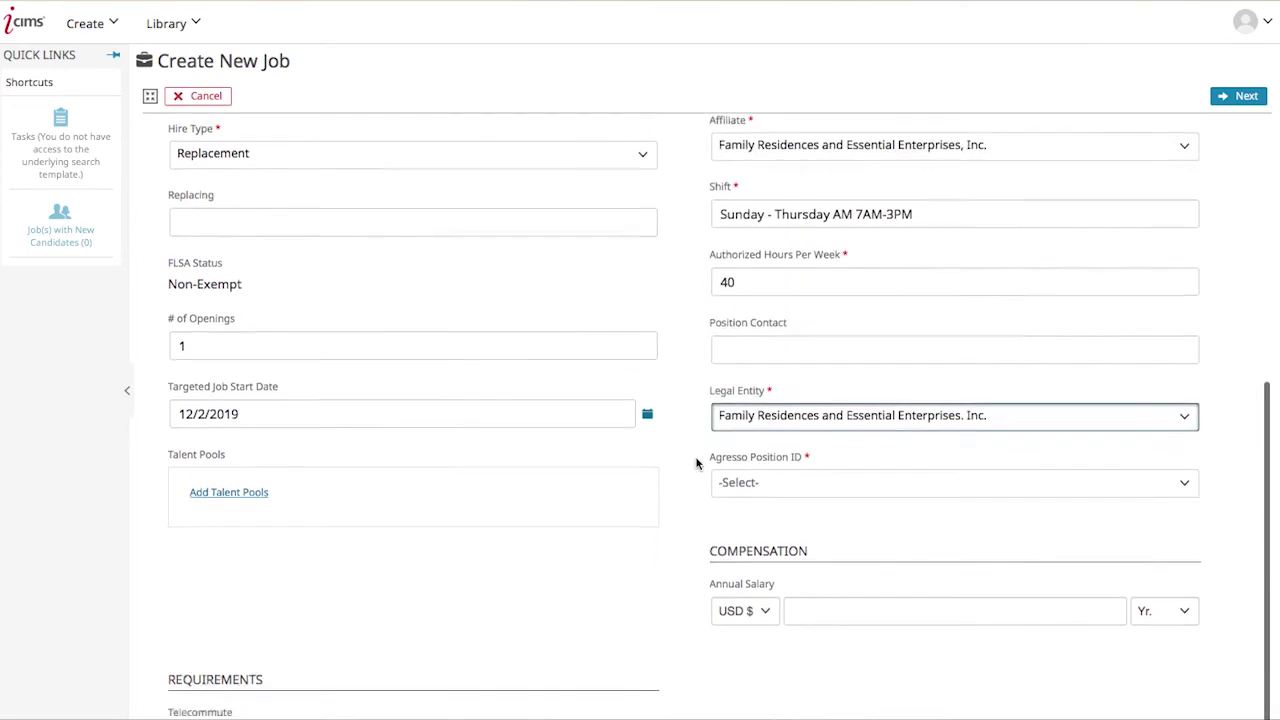
{"action": "left_click", "coordinate": [893, 459]}
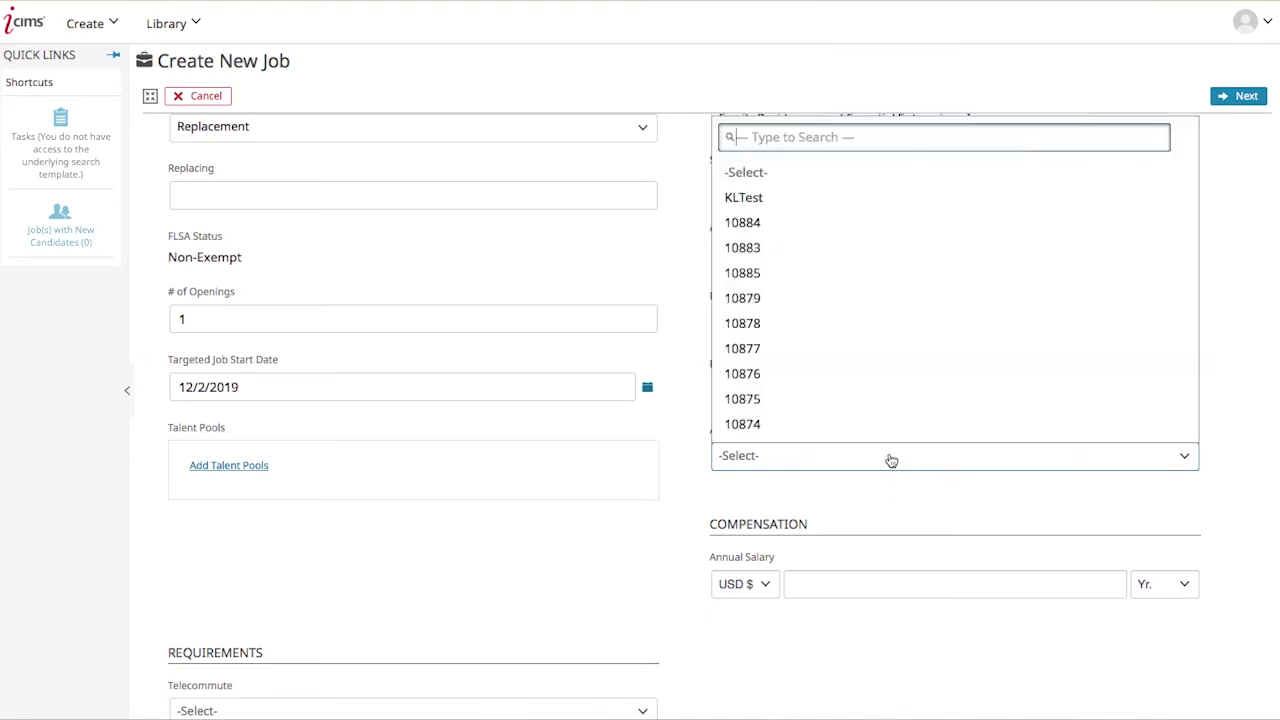
{"action": "scroll", "coordinate": [864, 388], "scroll_direction": "down", "scroll_amount": 1}
{"action": "scroll", "coordinate": [864, 388], "scroll_direction": "down", "scroll_amount": 8}
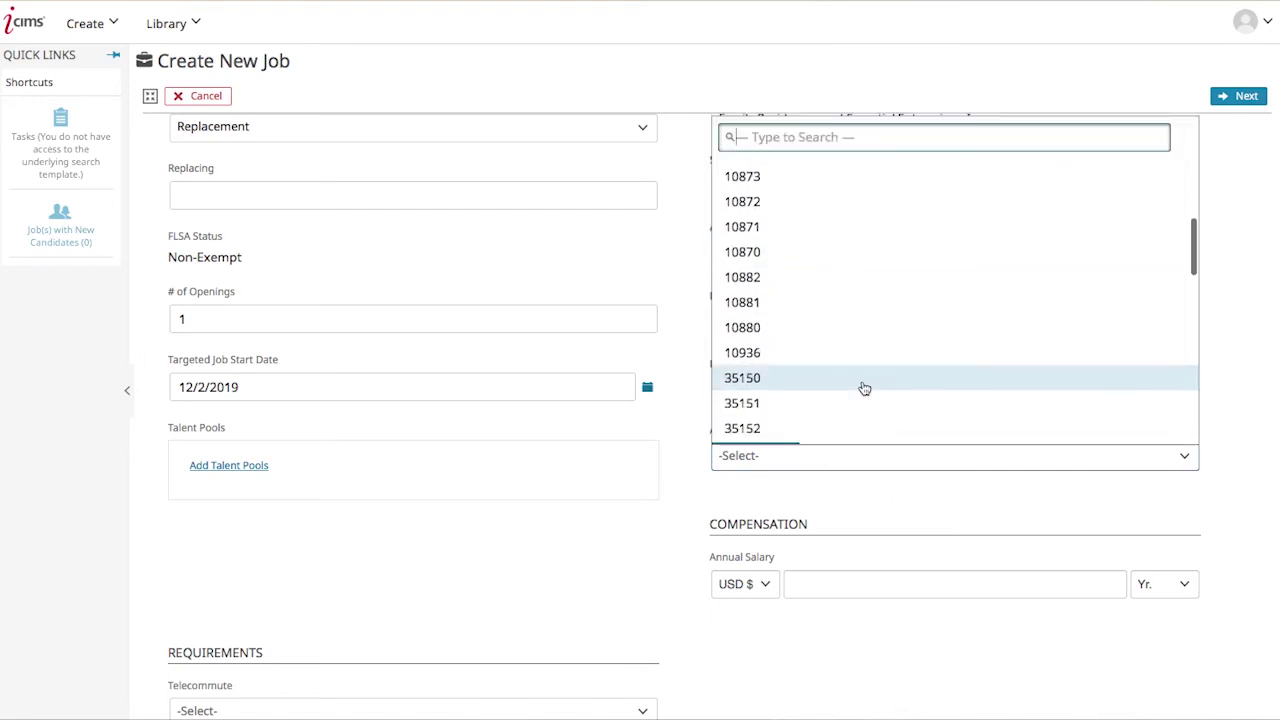
{"action": "scroll", "coordinate": [864, 388], "scroll_direction": "down", "scroll_amount": 3}
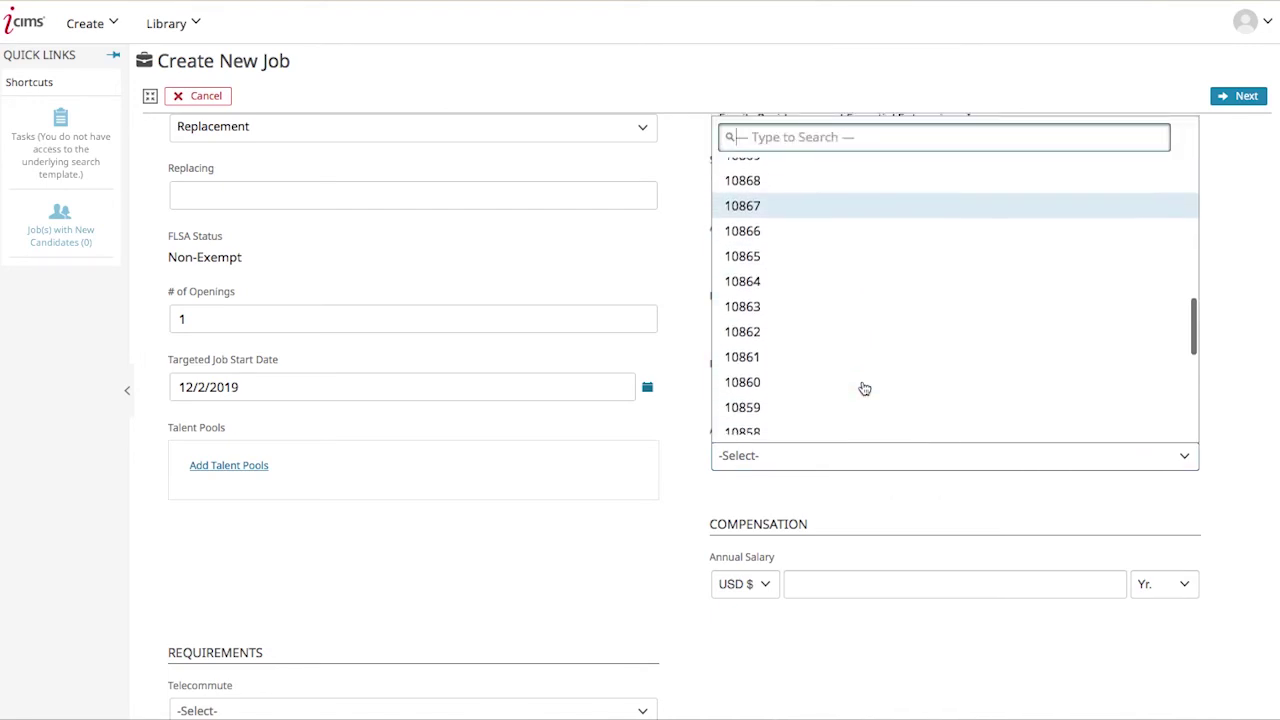
{"action": "scroll", "coordinate": [864, 388], "scroll_direction": "up", "scroll_amount": 2}
{"action": "scroll", "coordinate": [864, 388], "scroll_direction": "up", "scroll_amount": 7}
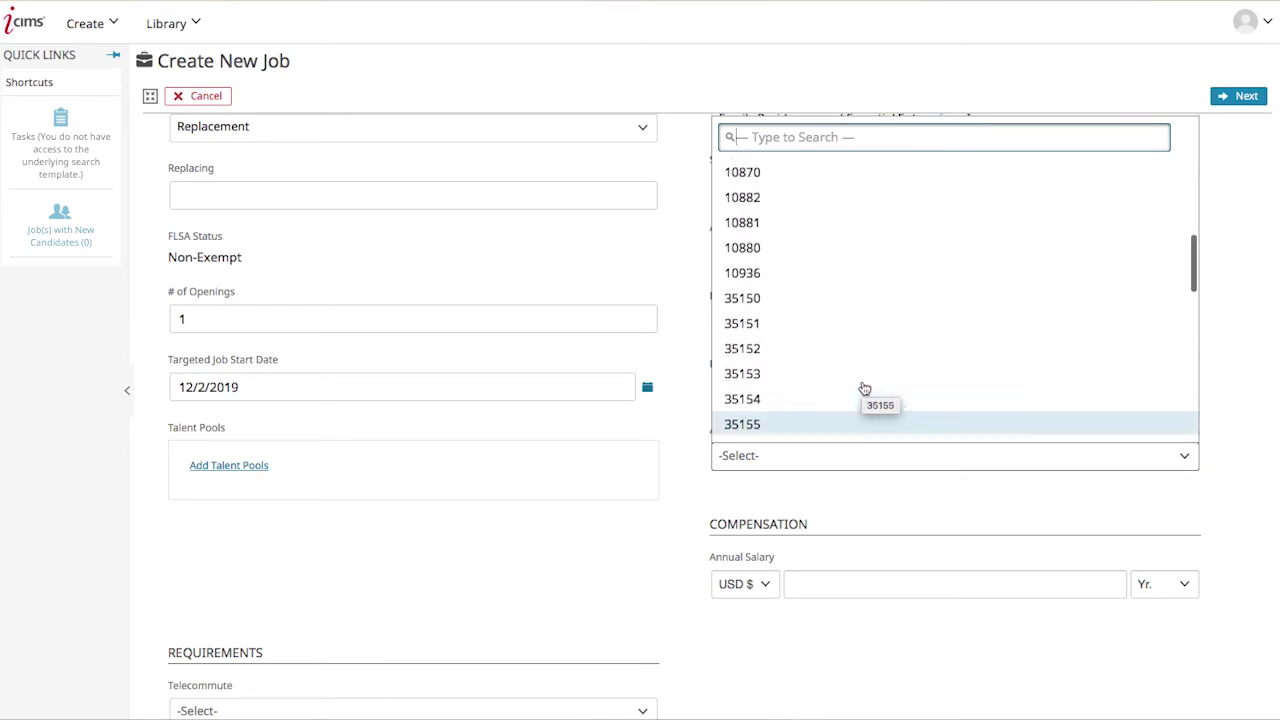
{"action": "scroll", "coordinate": [864, 388], "scroll_direction": "up", "scroll_amount": 4}
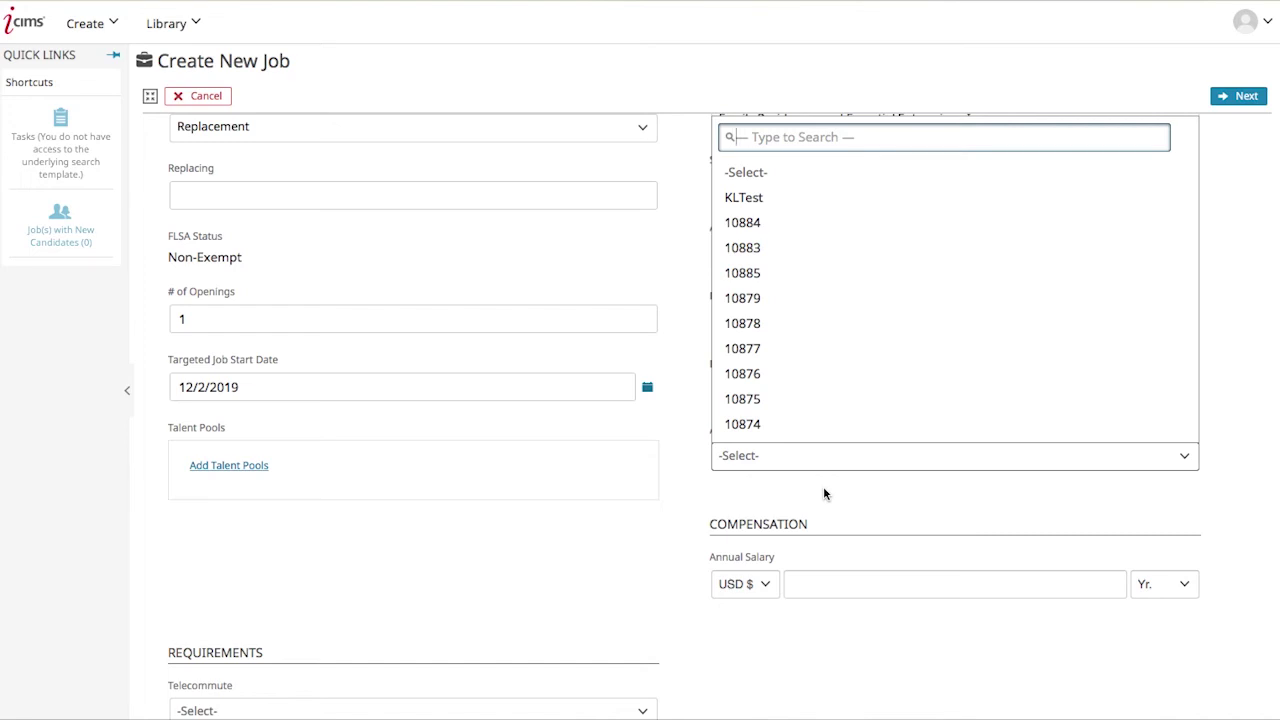
{"action": "type", "text": "00000"}
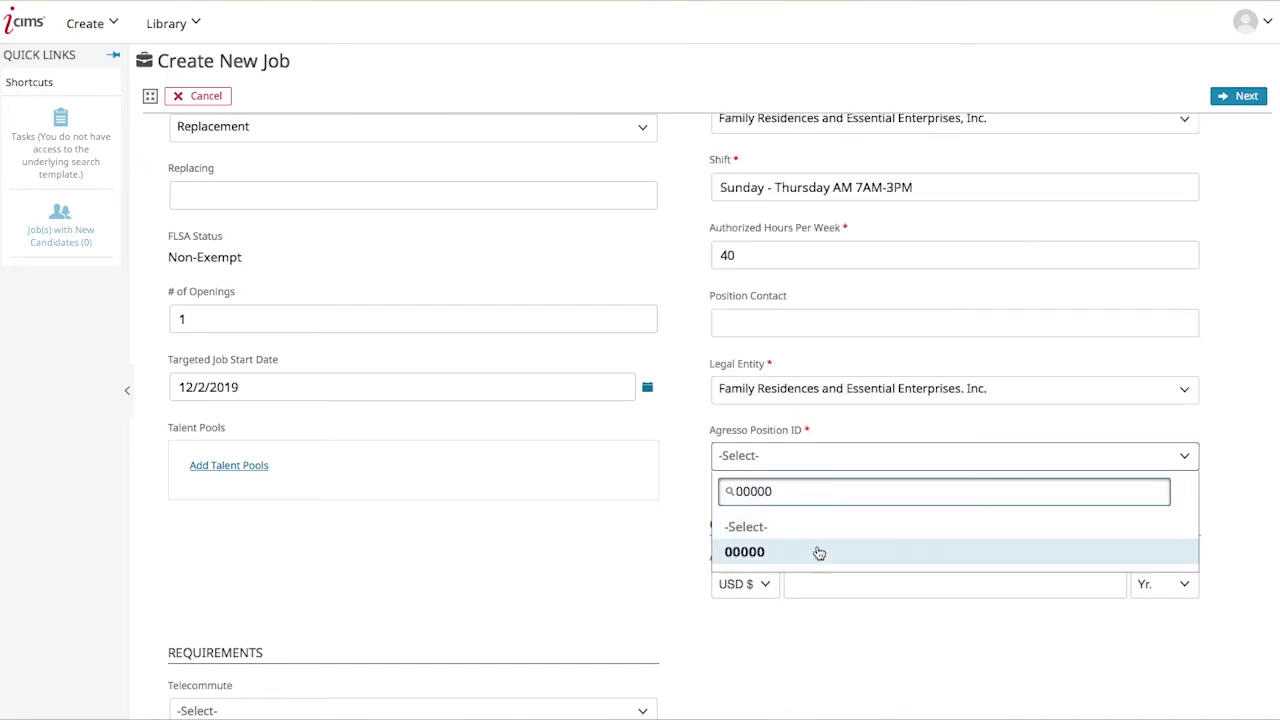
{"action": "left_click", "coordinate": [776, 556]}
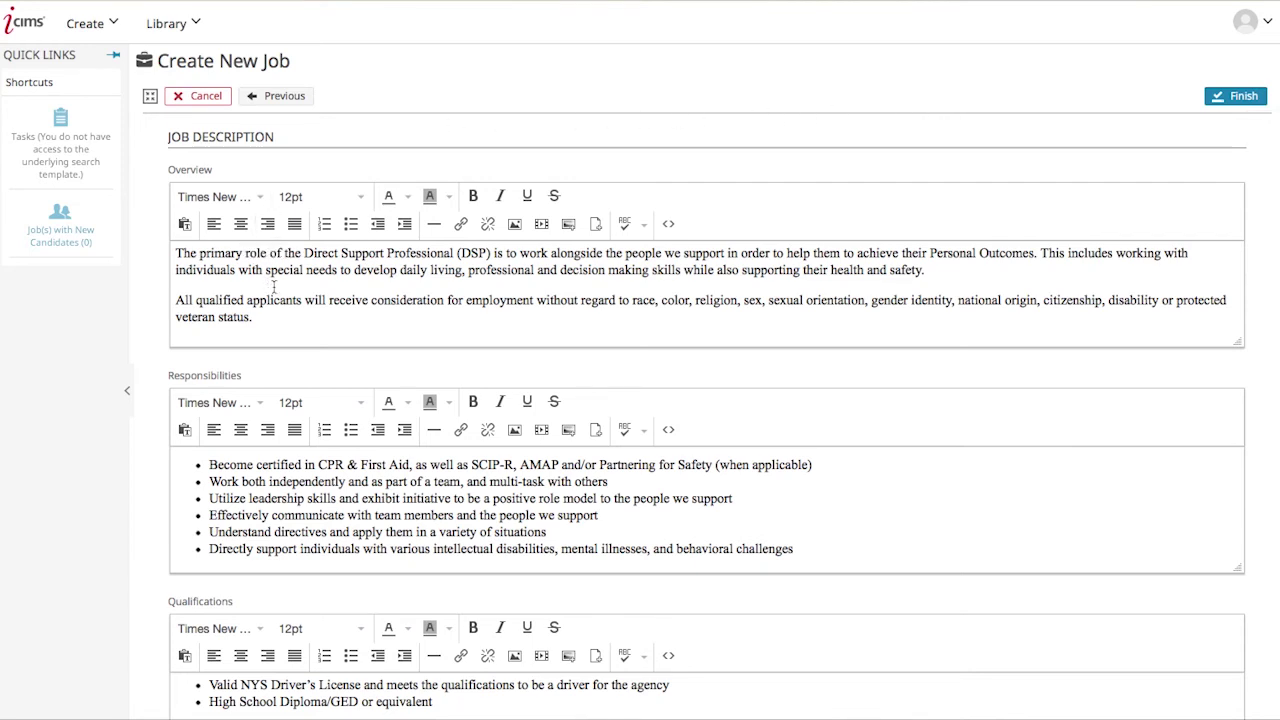
Review the prefilled job description and finish creating the job.
{"action": "scroll", "coordinate": [276, 286], "scroll_direction": "down", "scroll_amount": 1}
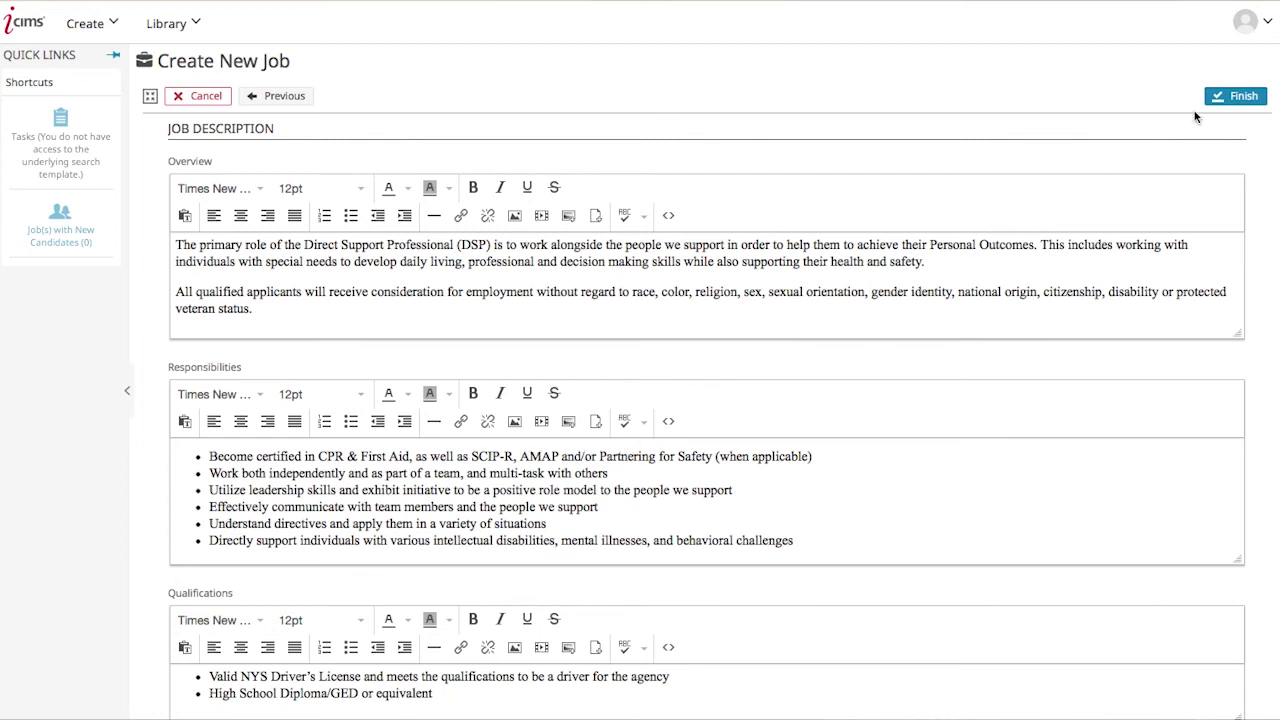
{"action": "left_click", "coordinate": [1246, 101]}
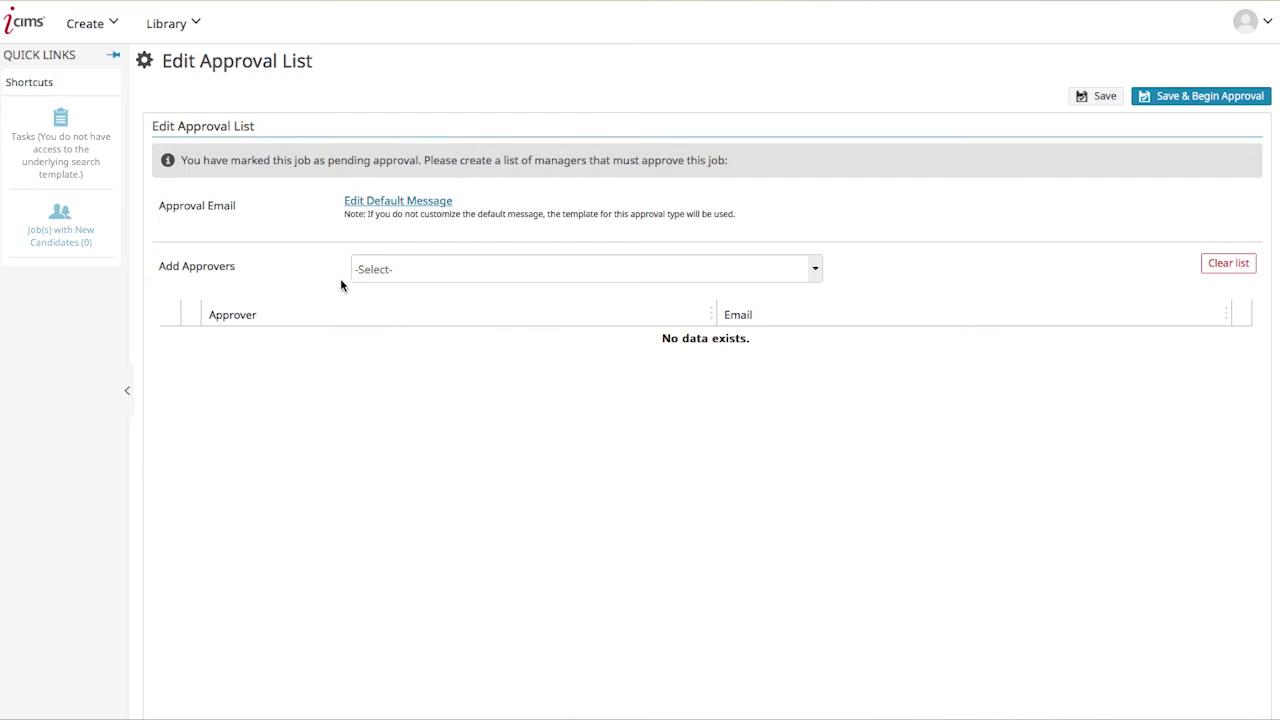
Search for the two approving managers by first name and add both to the job's approval list in order.
{"action": "left_click", "coordinate": [543, 272]}
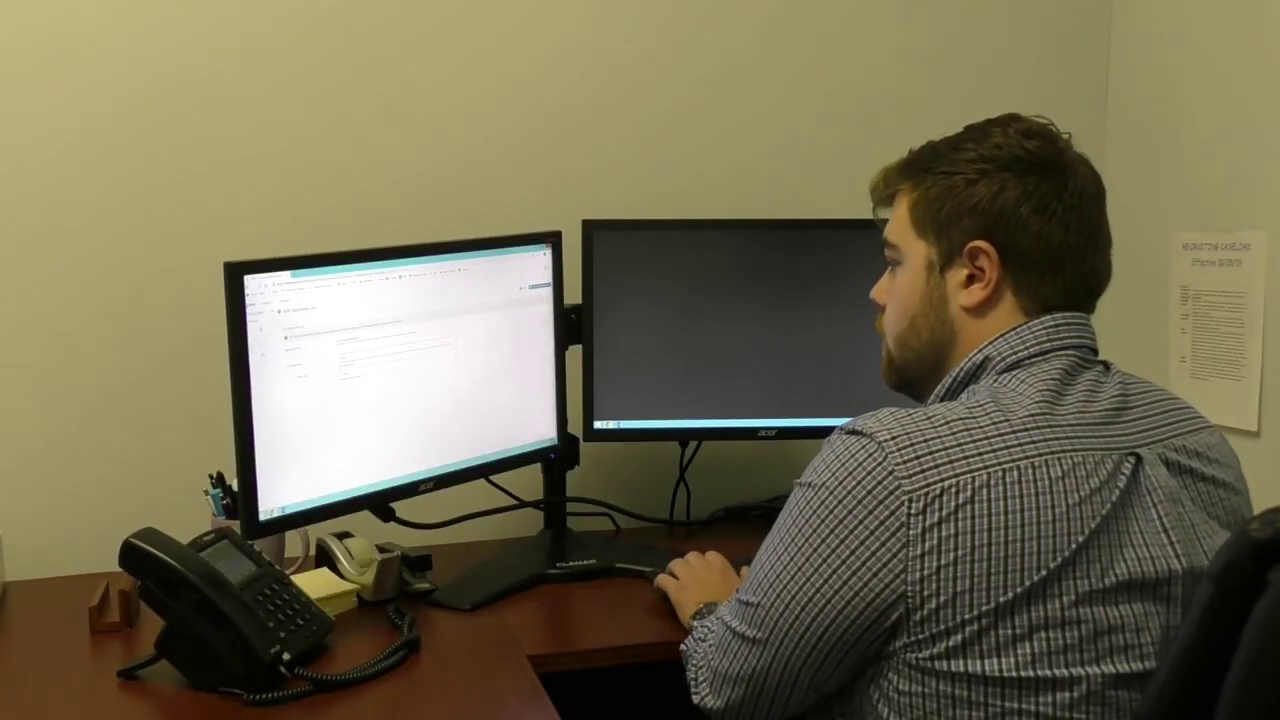
{"action": "left_click", "coordinate": [395, 366]}
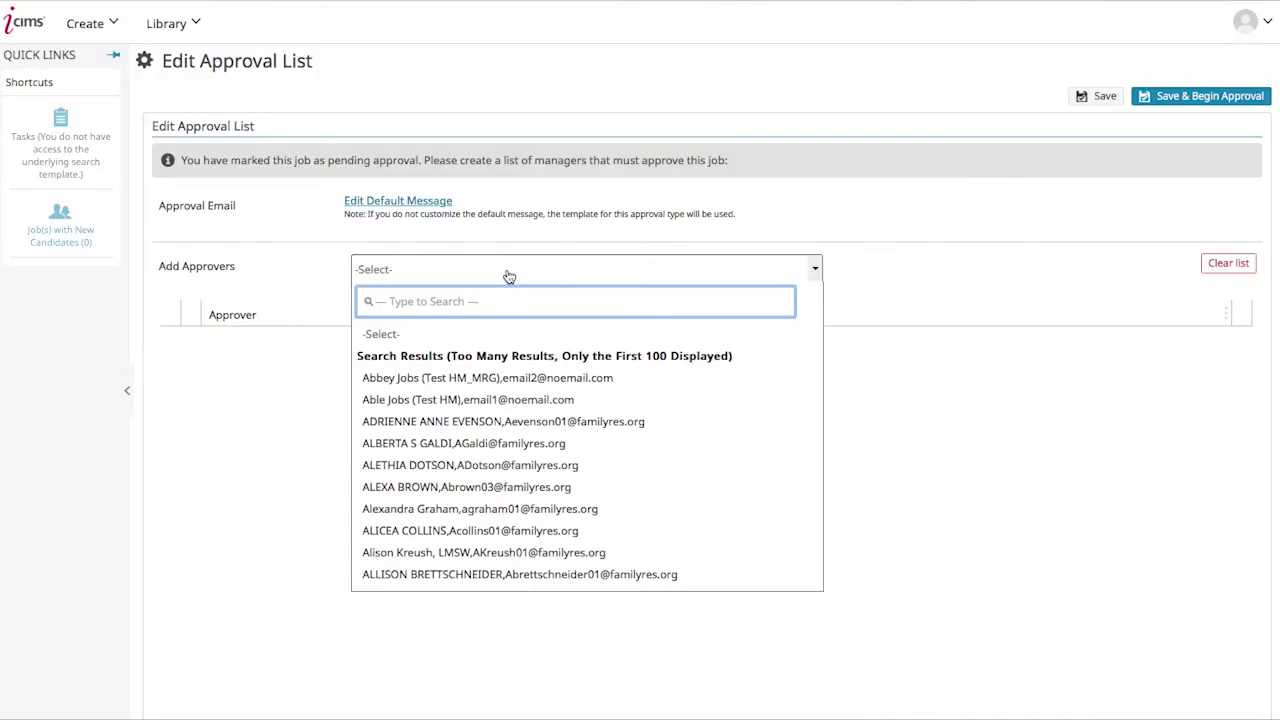
{"action": "type", "text": "marjorie"}
{"action": "left_click", "coordinate": [437, 378]}
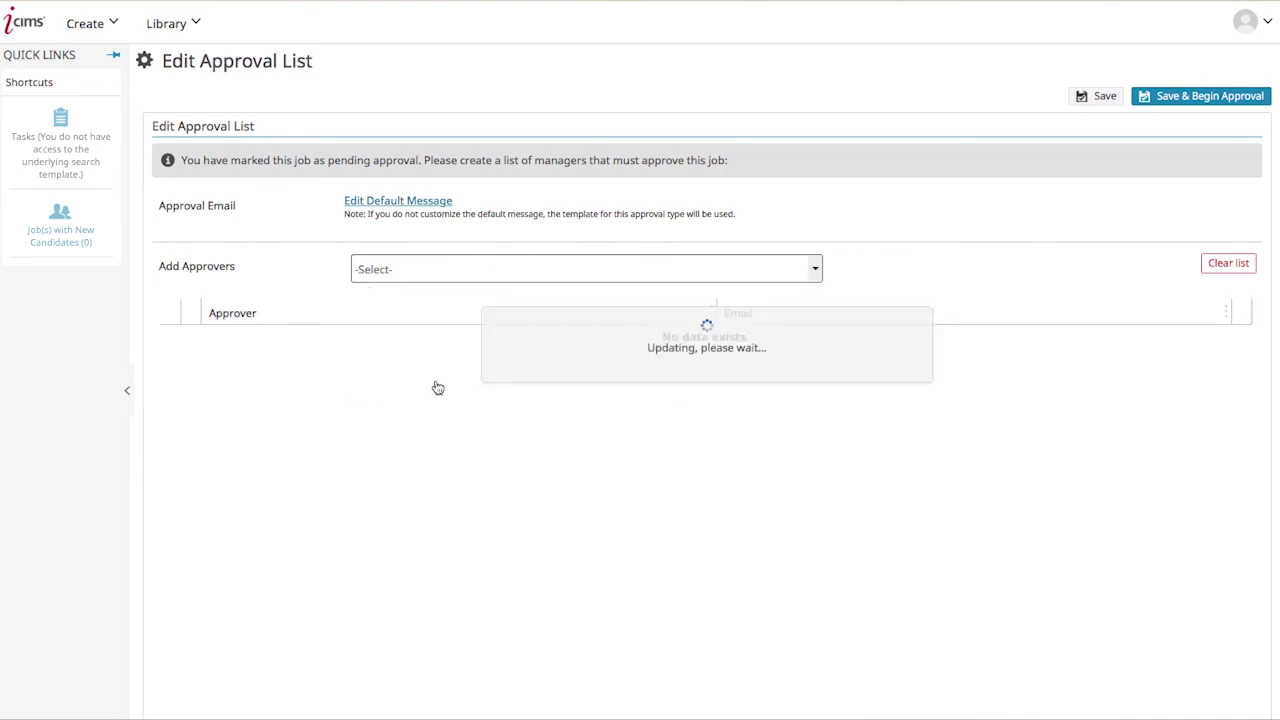
{"action": "left_click", "coordinate": [442, 278]}
{"action": "type", "text": "a"}
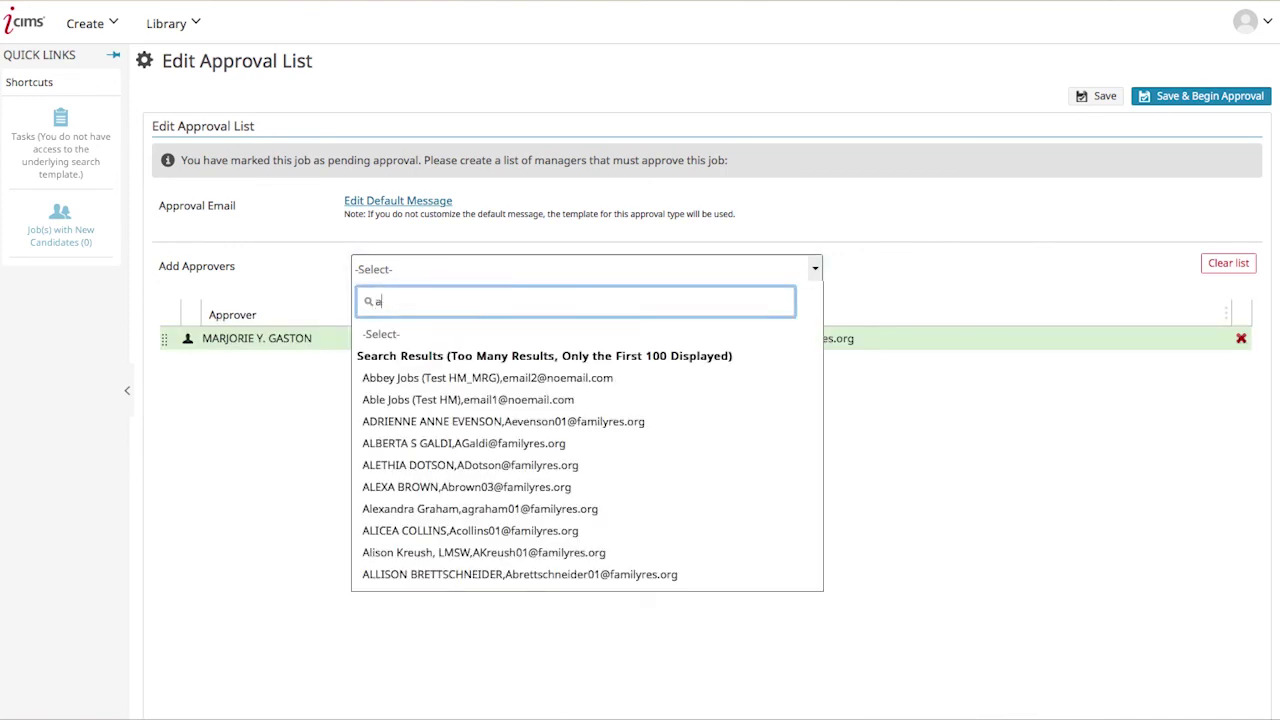
{"action": "type", "text": "ichael"}
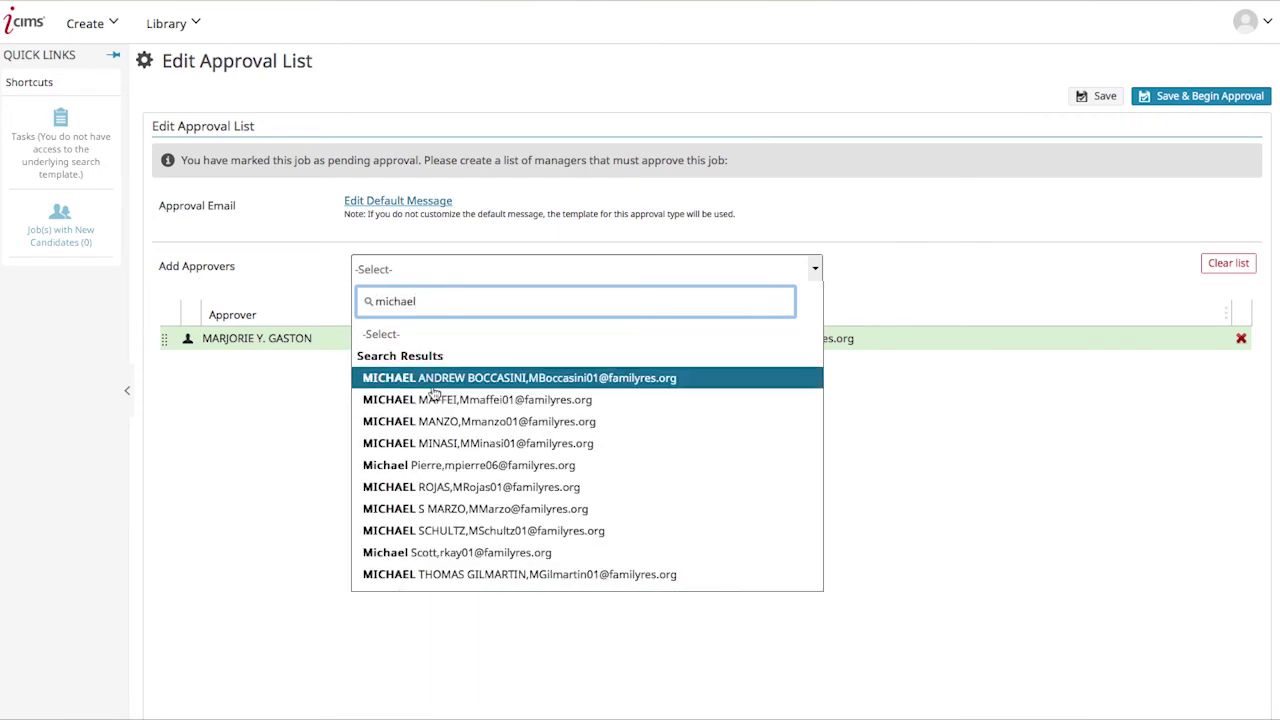
{"action": "left_click", "coordinate": [441, 405]}
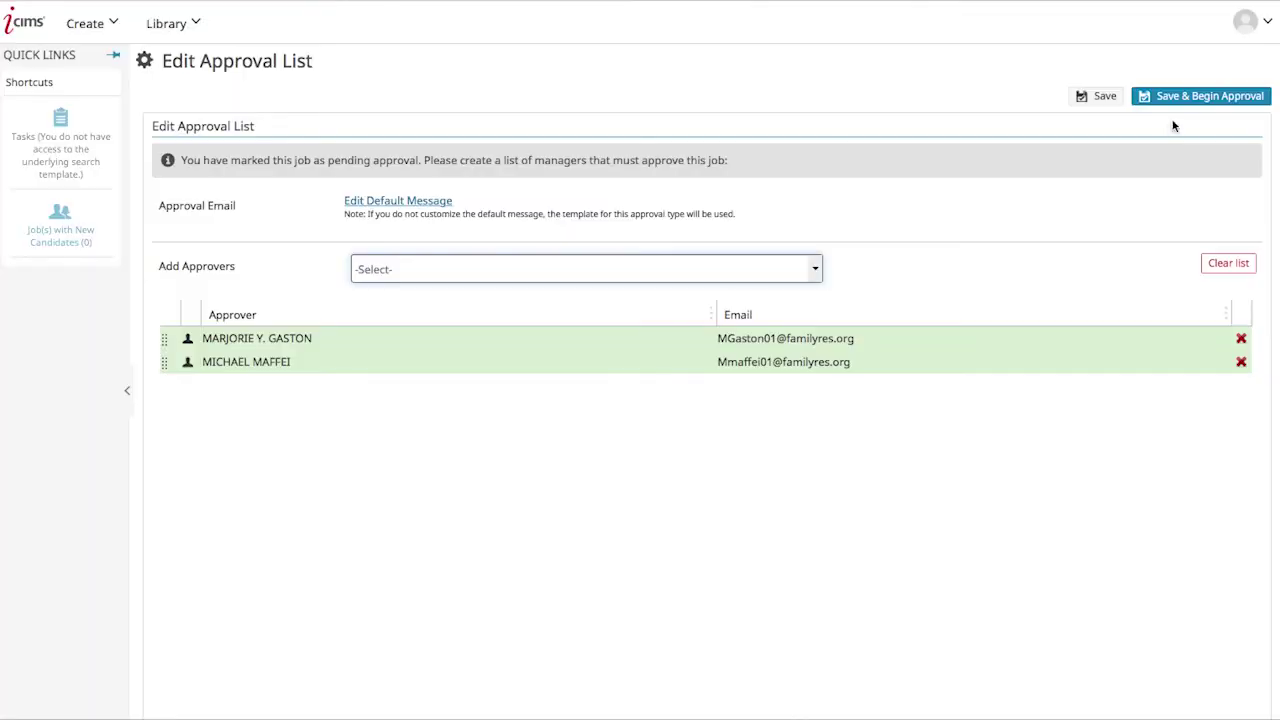
Save the approval list and begin the approval process with the default email message.
{"action": "left_click", "coordinate": [1190, 100]}
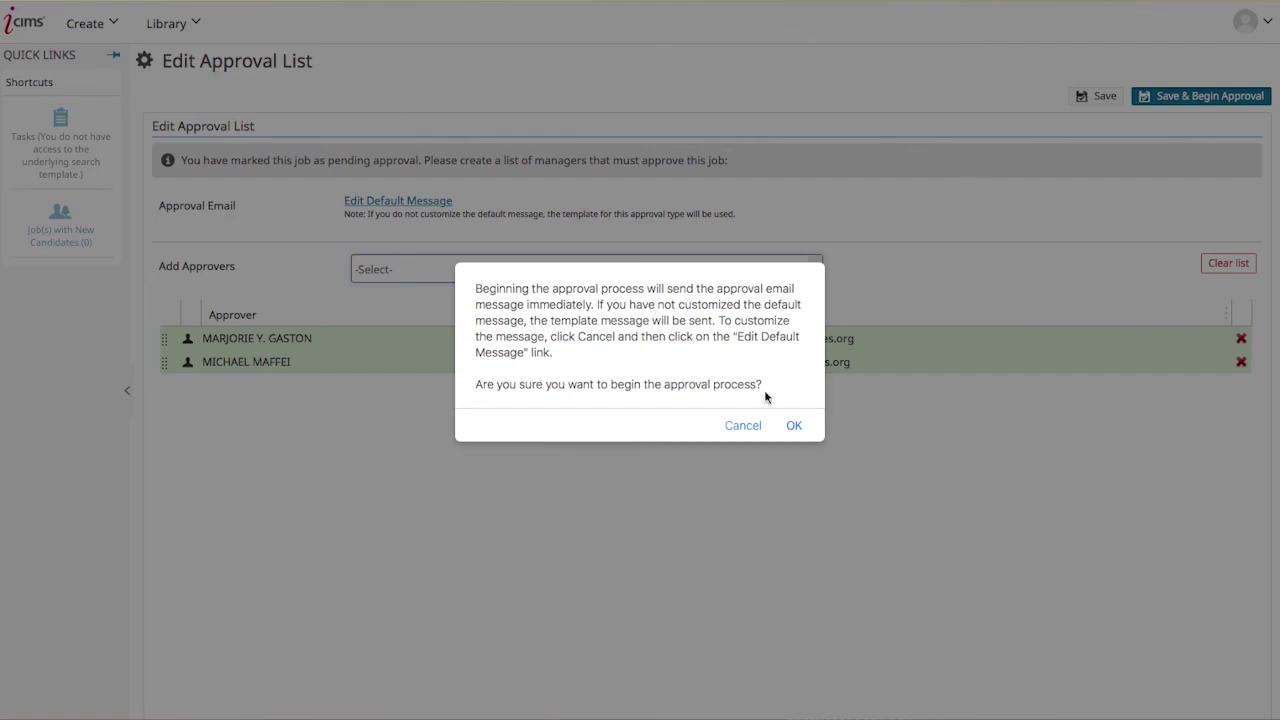
{"action": "left_click", "coordinate": [796, 428]}
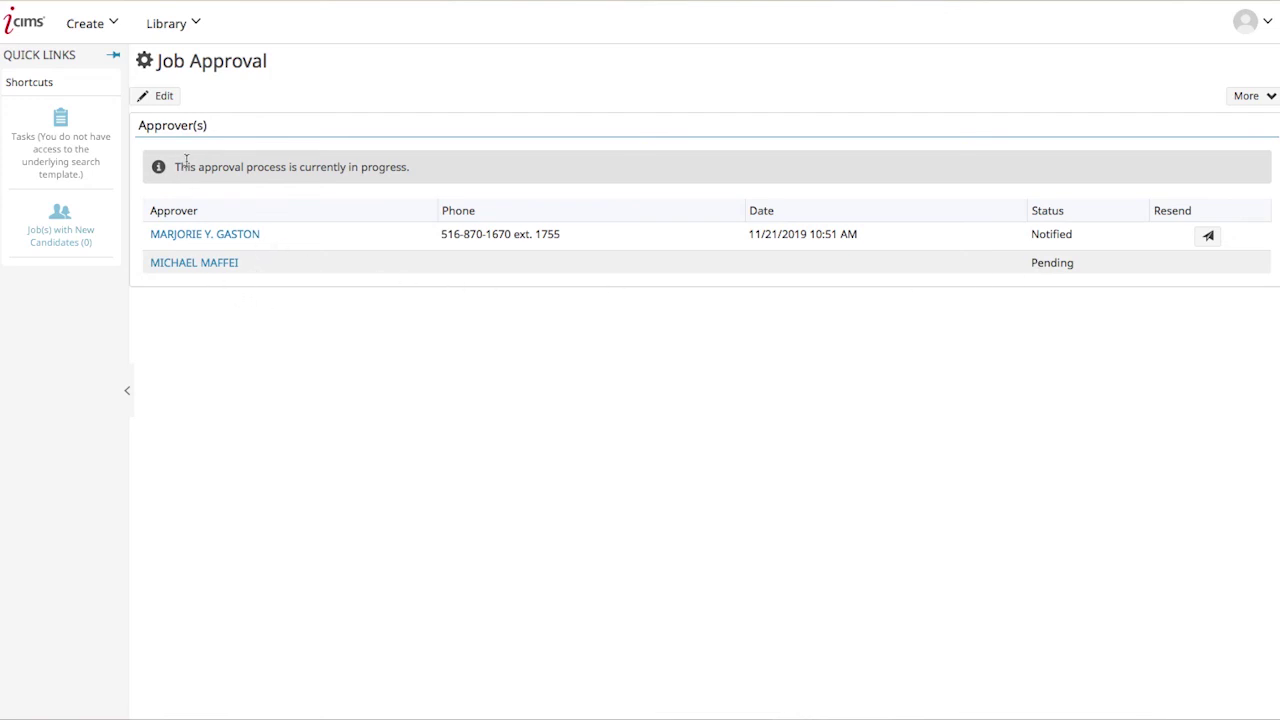
Return to the home page, view the submitted Direct Support Professional job's profile and highlight its job ID.
{"action": "left_click", "coordinate": [29, 29]}
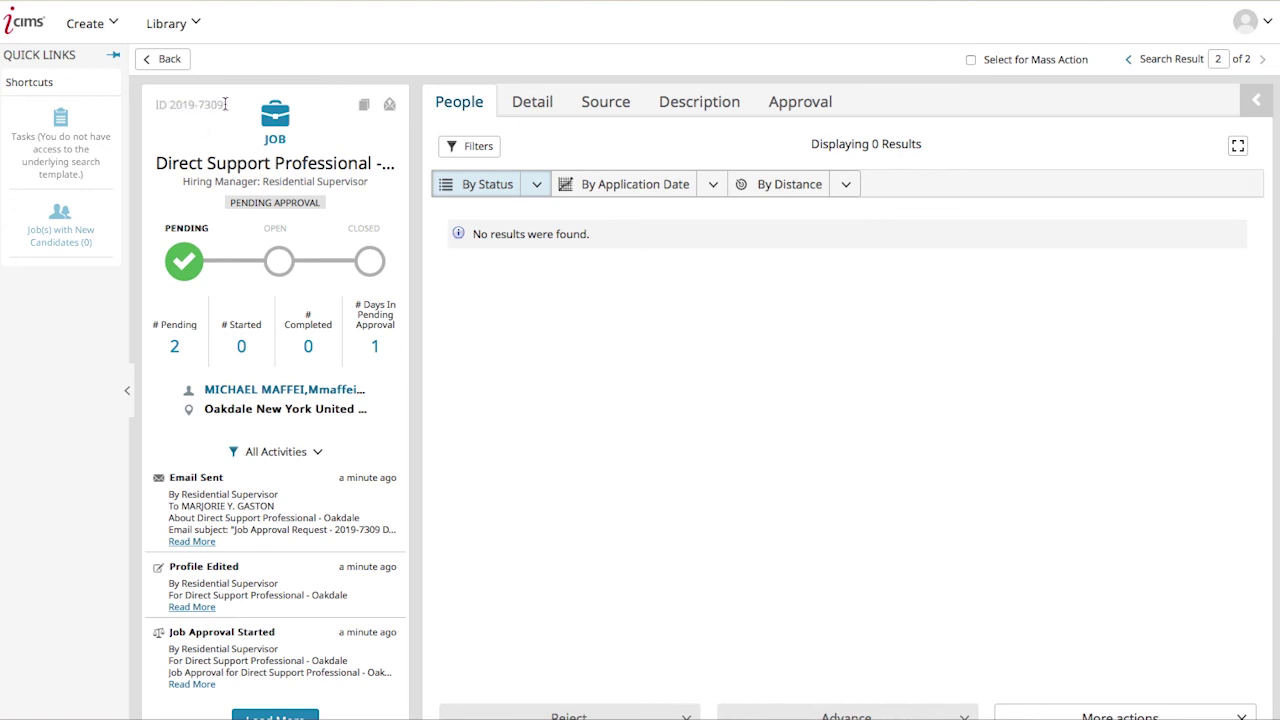
{"action": "triple_click", "coordinate": [224, 104]}
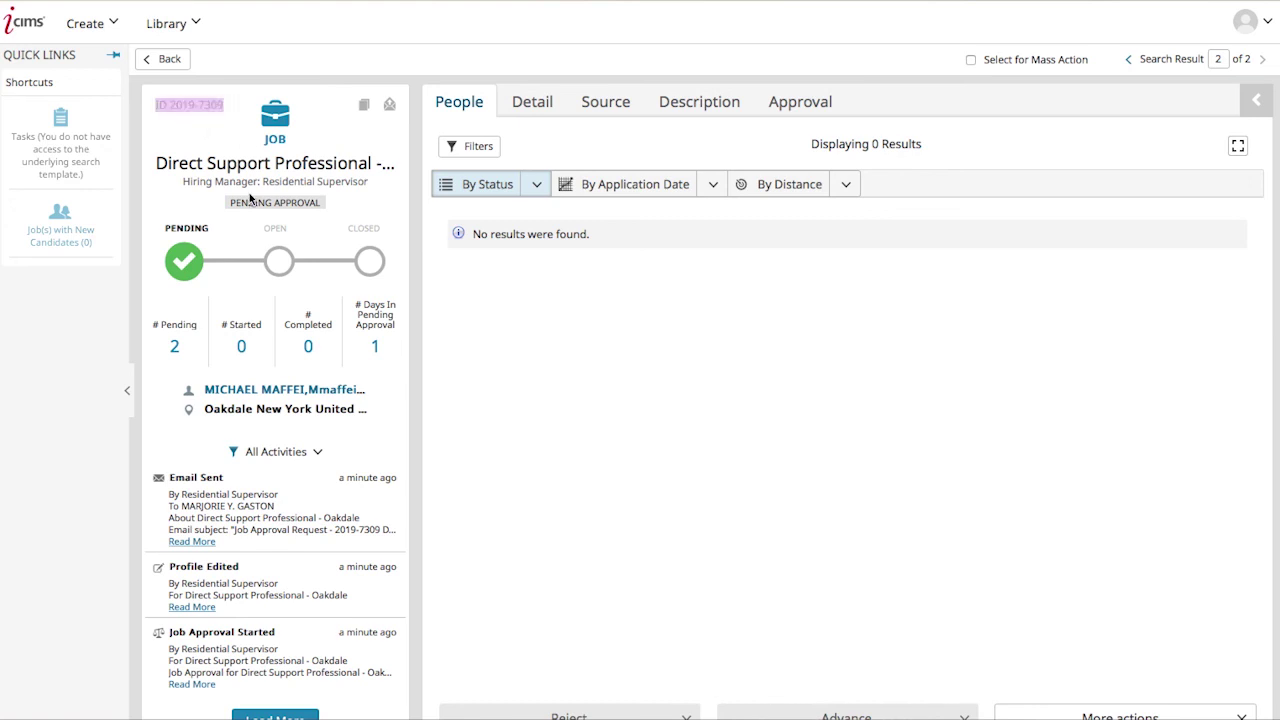
{"action": "left_click", "coordinate": [215, 150]}
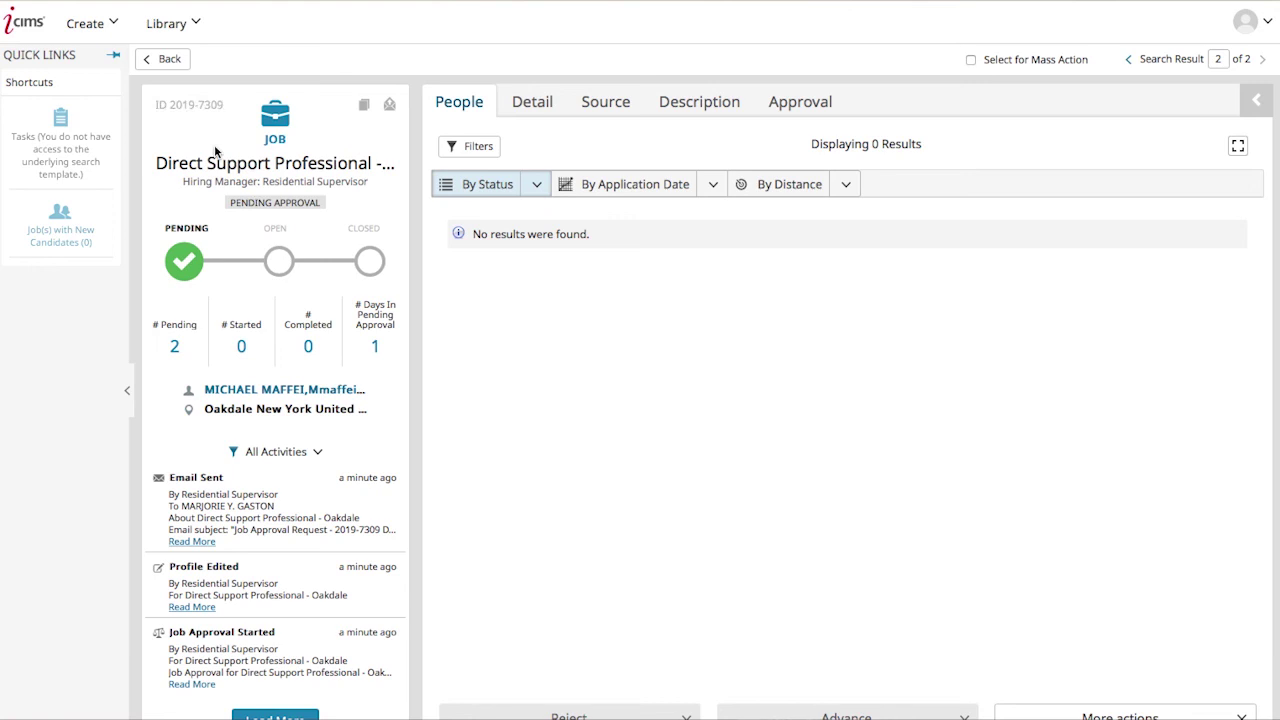